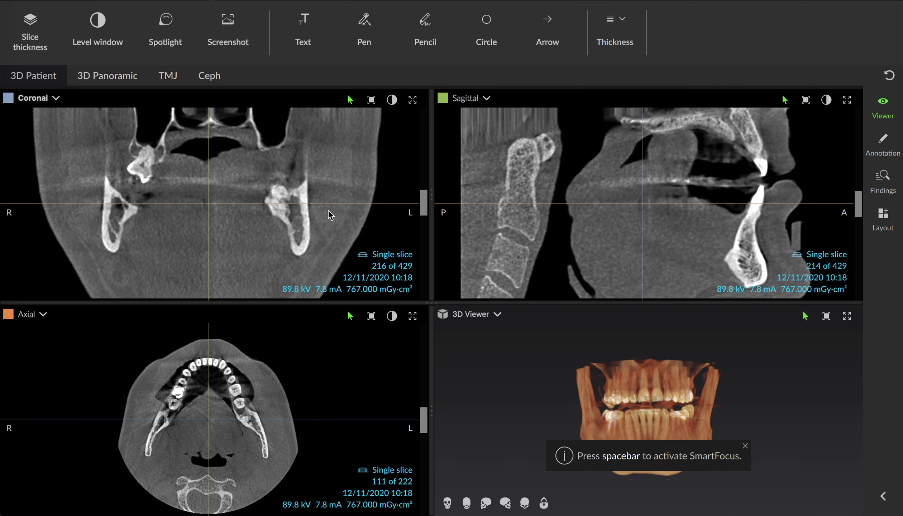
Step: Bring the coronal slices back to about slice 221 and maximize the Coronal view
scroll(329, 214, up, 5)
scroll(328, 213, up, 7)
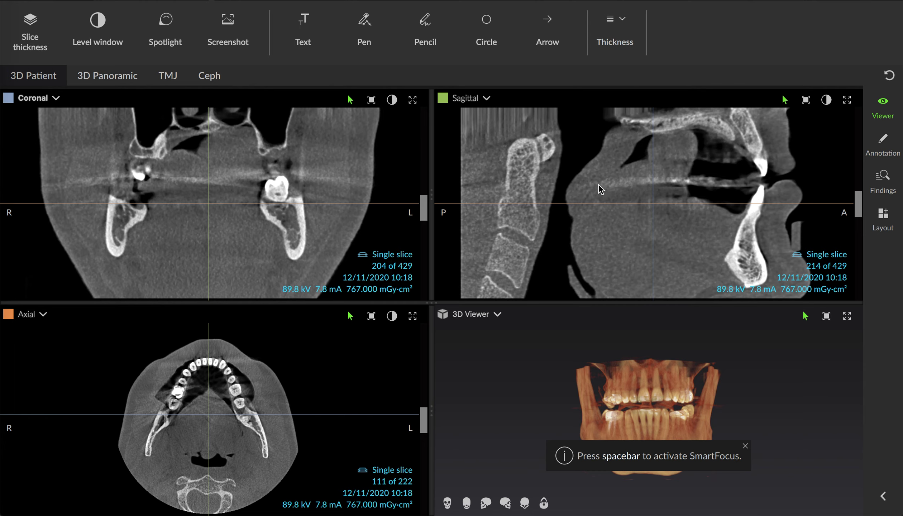
mouse_move(425, 208)
mouse_down()
mouse_move(425, 225)
mouse_move(424, 179)
mouse_move(423, 198)
mouse_up()
double_click(296, 220)
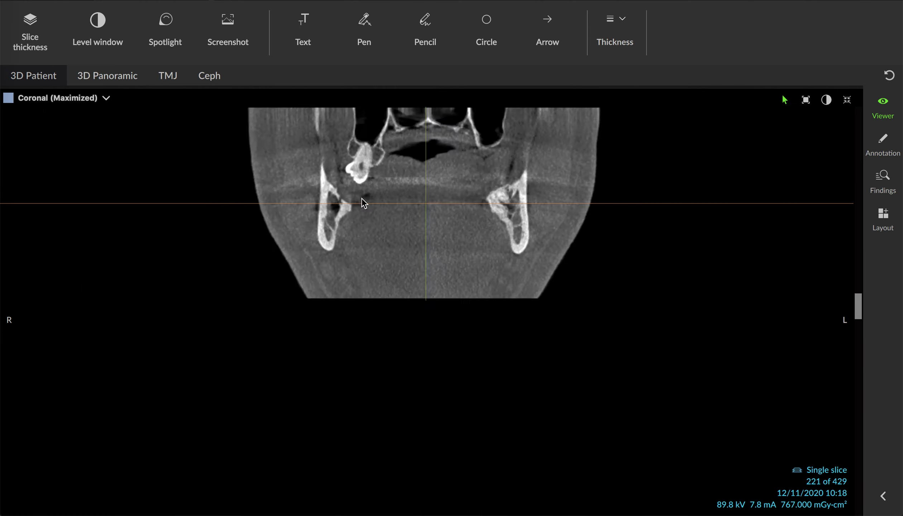
Step: Enlarge the coronal image and review the slices from the back of the jaws forward to about slice 142
scroll(449, 267, down, 6)
scroll(451, 273, down, 6)
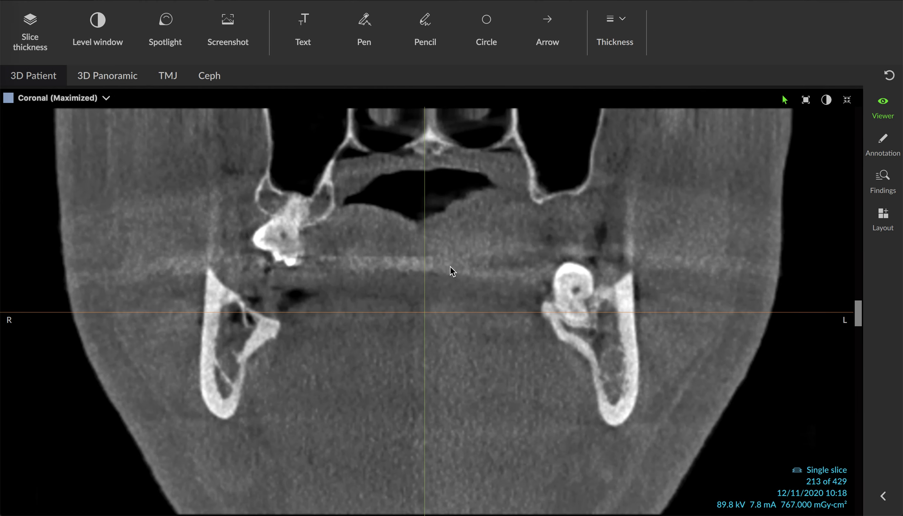
scroll(449, 265, down, 3)
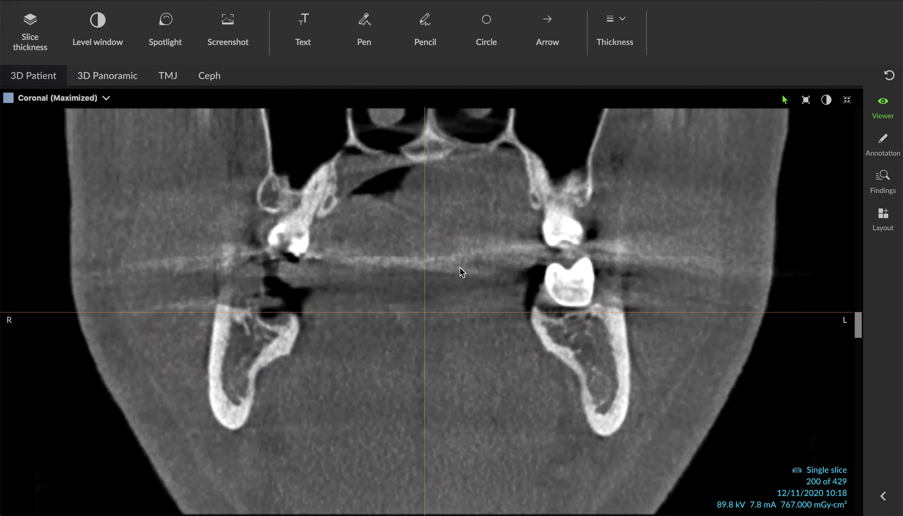
scroll(862, 337, down, 9)
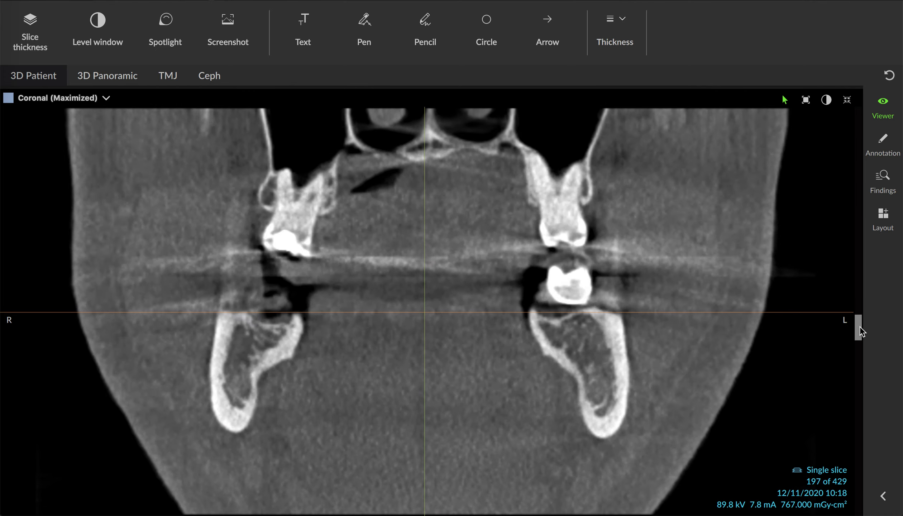
scroll(861, 337, down, 6)
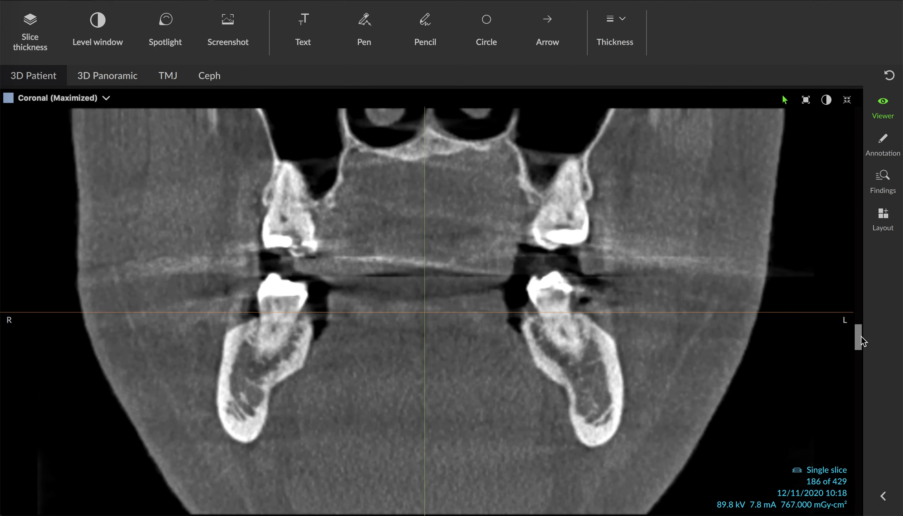
drag(861, 341, 844, 378)
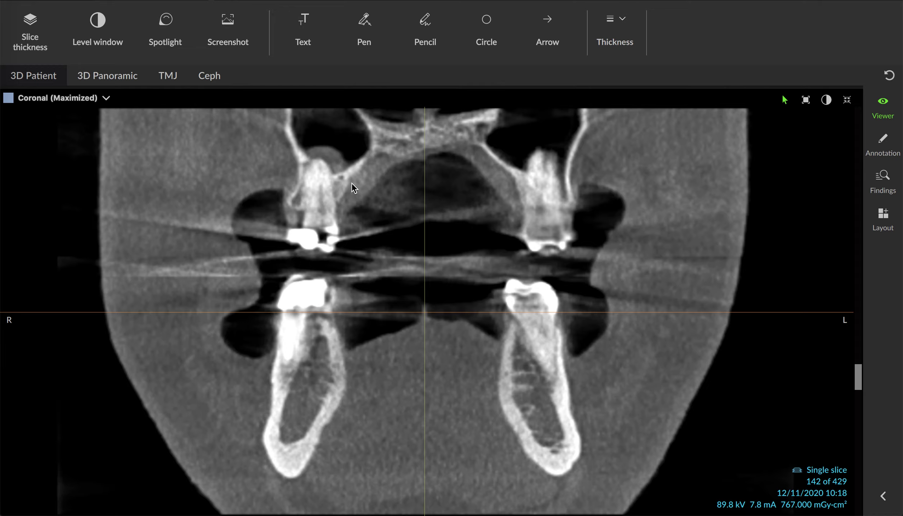
Step: Examine the patient's upper right root tips and sinus floor across coronal slices 136 to 146
scroll(308, 156, up, 4)
scroll(309, 155, down, 7)
scroll(310, 159, down, 2)
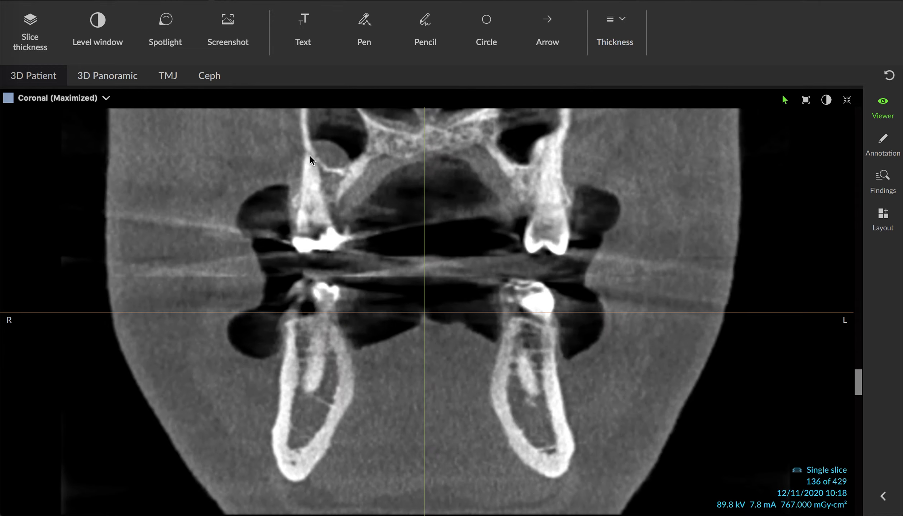
scroll(310, 160, up, 5)
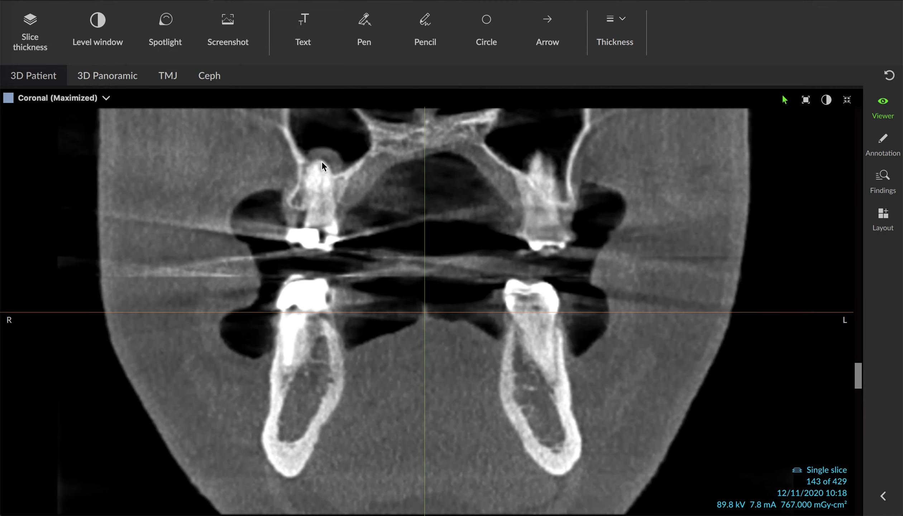
scroll(329, 170, up, 1)
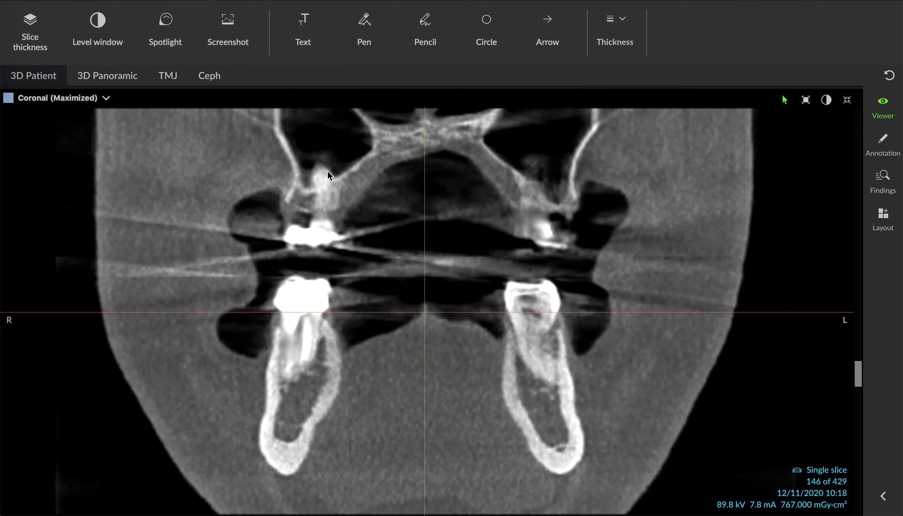
scroll(329, 176, down, 3)
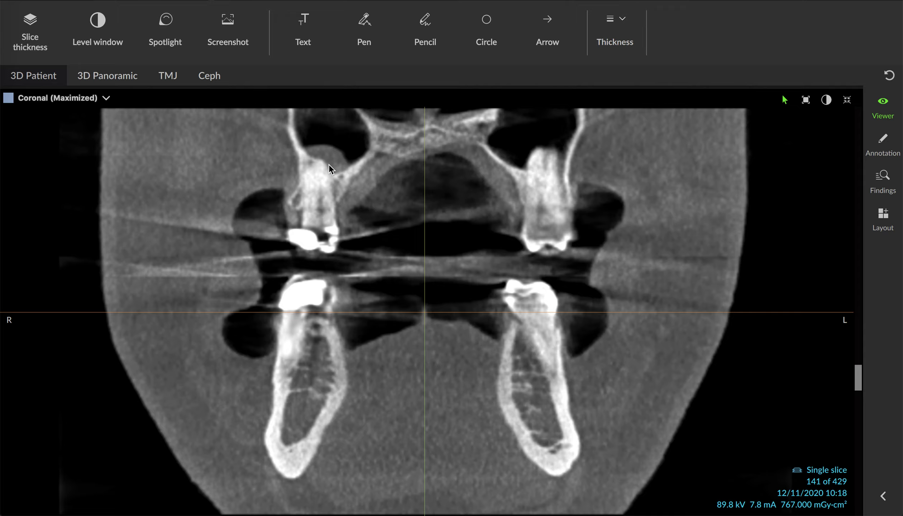
Step: Activate SmartFocus at the upper right root tip on coronal slice 141 and rotate the Horizontal view to realign the inspection axis along the teeth
key(space)
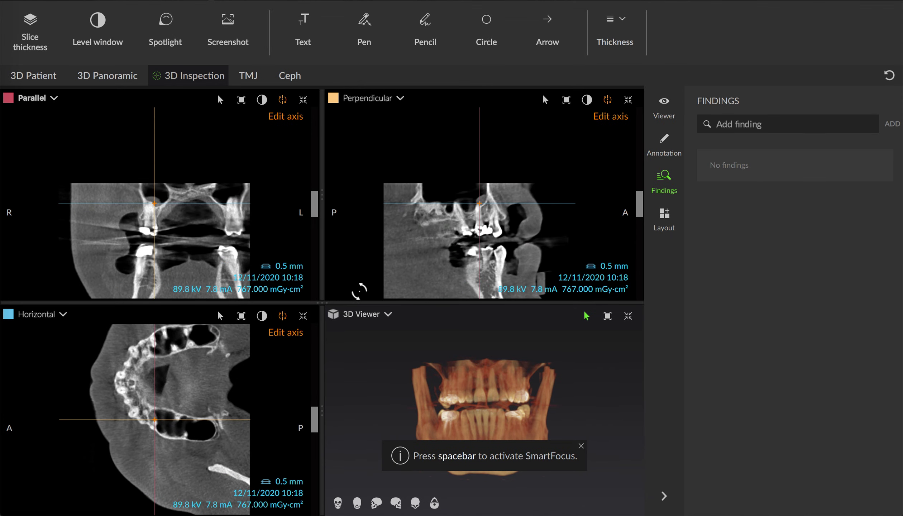
drag(270, 390, 262, 368)
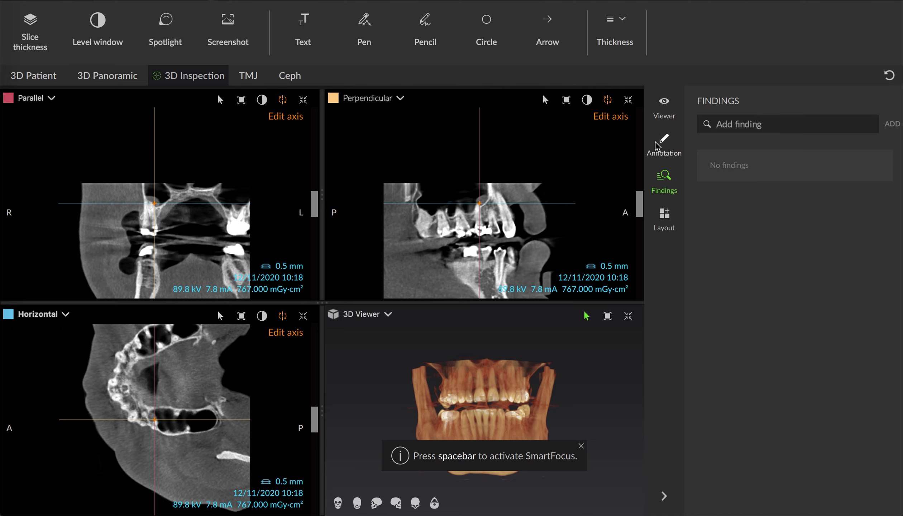
click(663, 498)
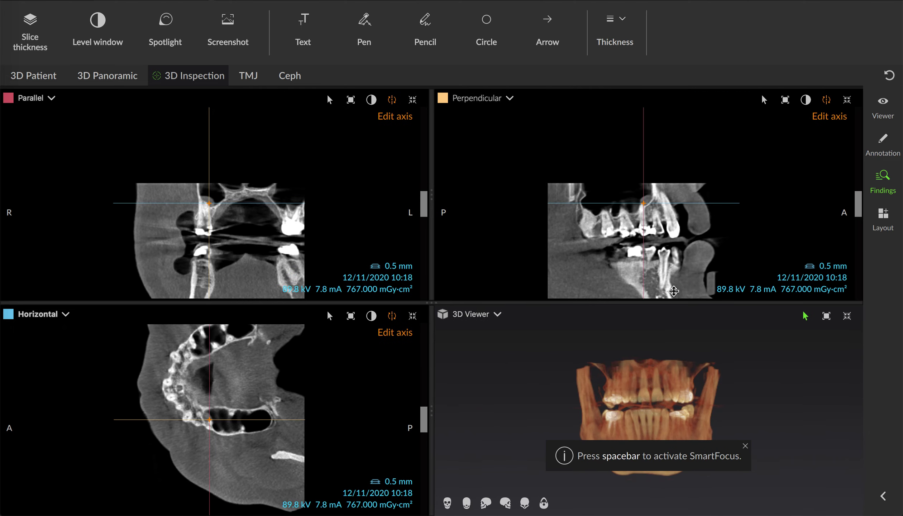
click(739, 238)
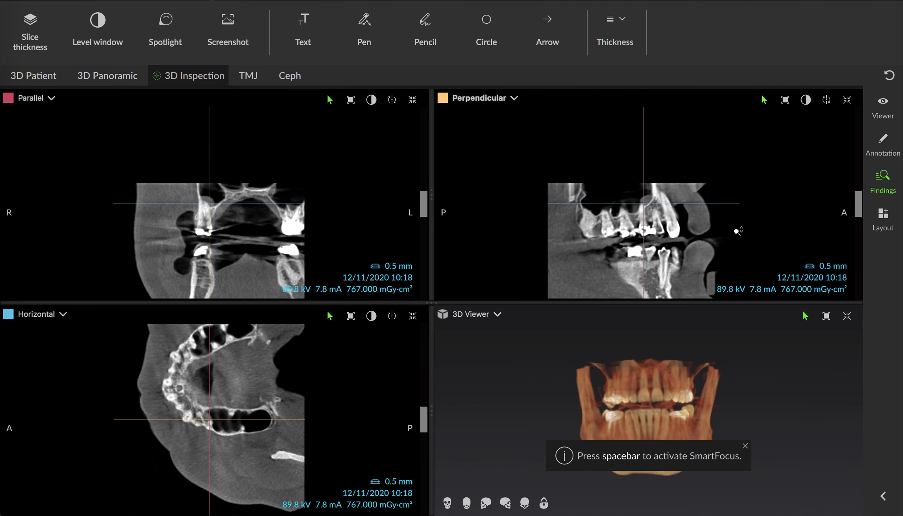
Step: Enlarge the Perpendicular view and examine the slices on both sides of the upper right root tip and sinus floor
scroll(738, 231, up, 5)
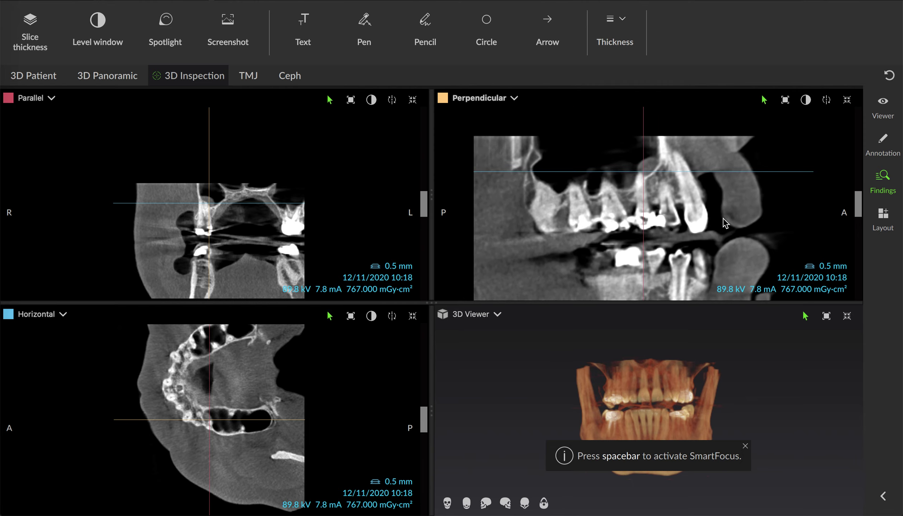
scroll(725, 222, up, 4)
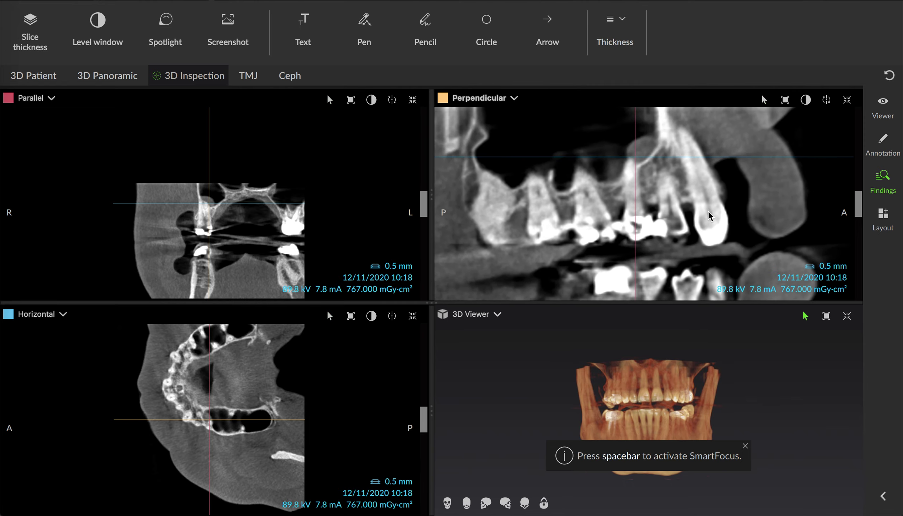
scroll(692, 169, up, 10)
scroll(691, 168, down, 5)
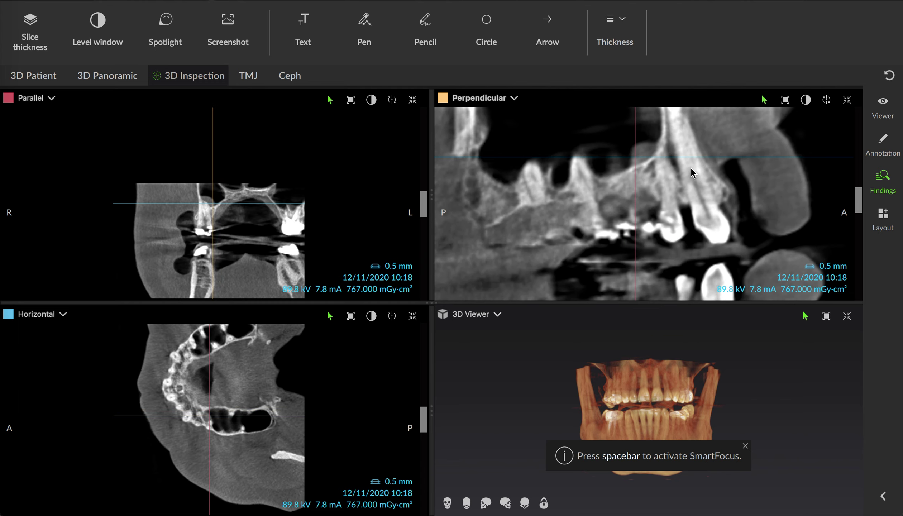
scroll(691, 168, up, 6)
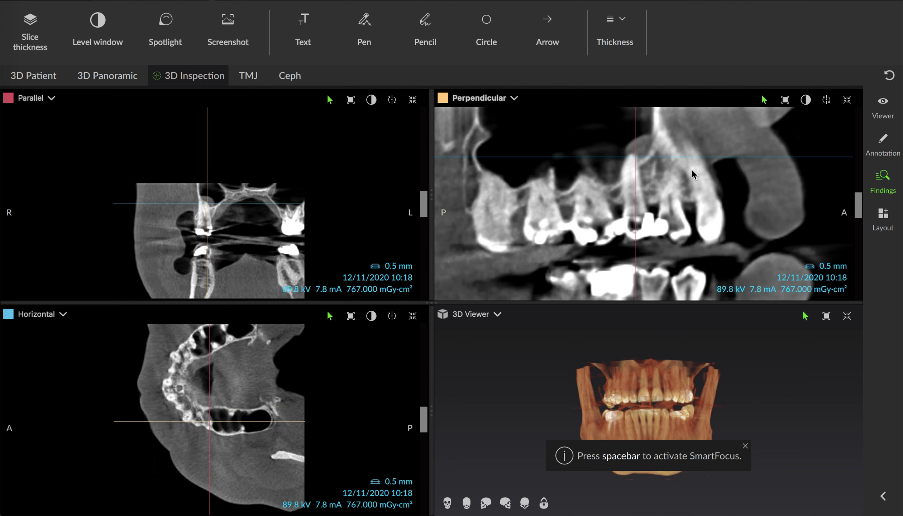
scroll(692, 169, down, 3)
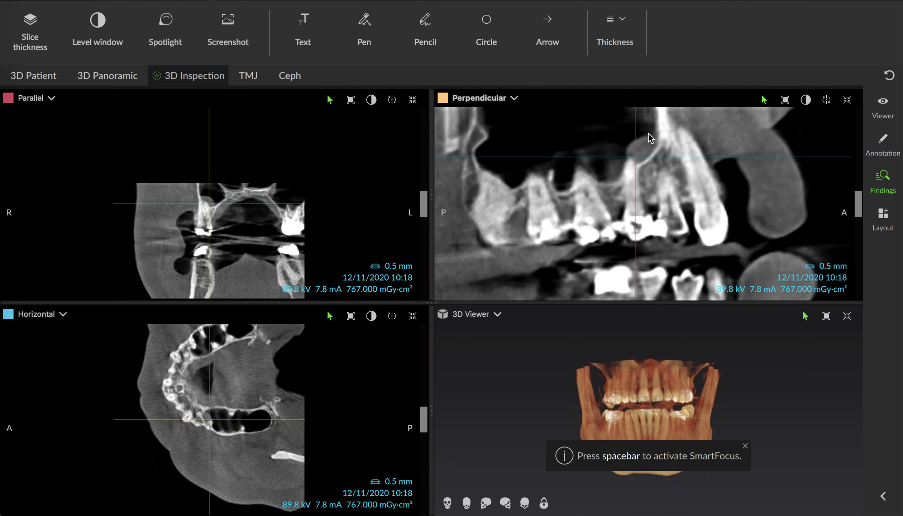
Step: Rotate the Horizontal view's axis further to align the Perpendicular slices with the upper right back teeth, checking the adjacent slices
click(392, 315)
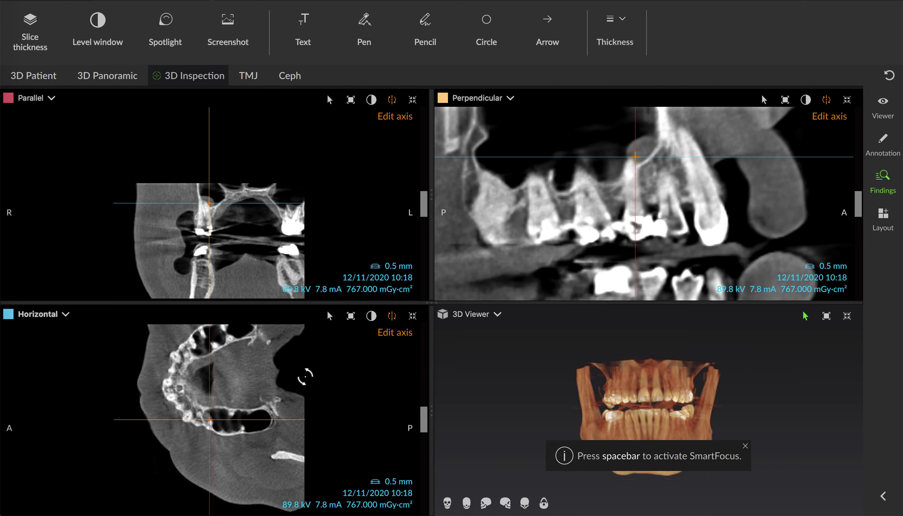
drag(321, 377, 310, 337)
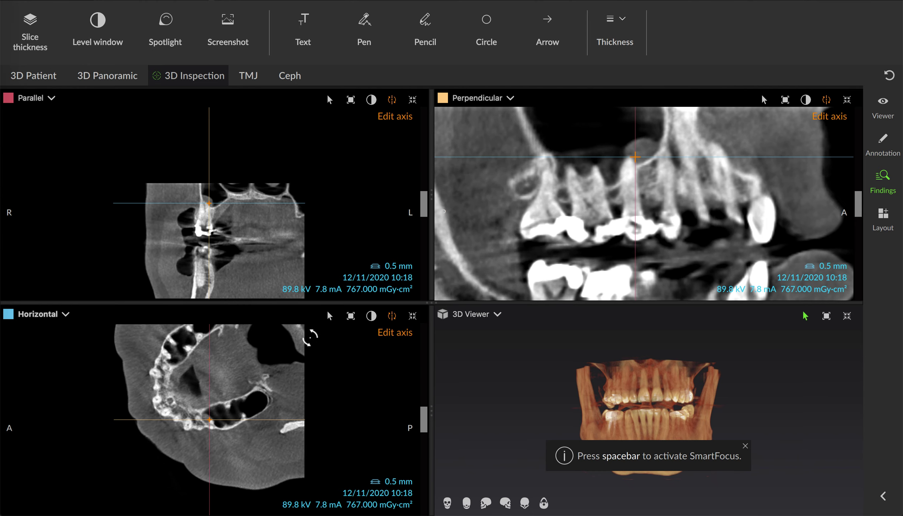
scroll(666, 193, down, 3)
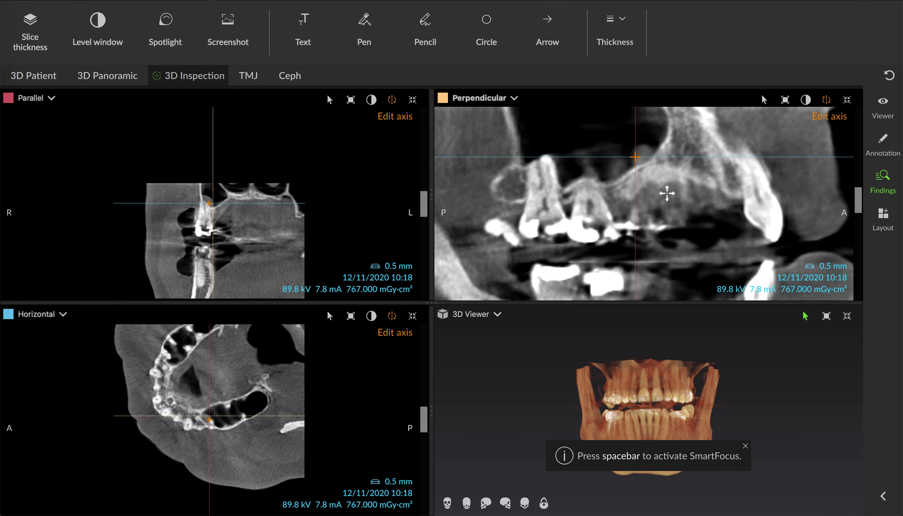
scroll(667, 194, down, 8)
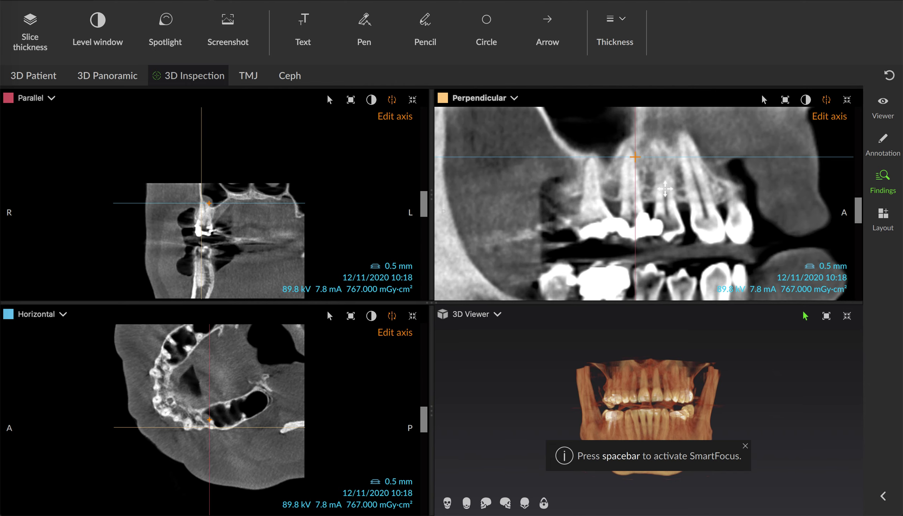
scroll(665, 189, up, 3)
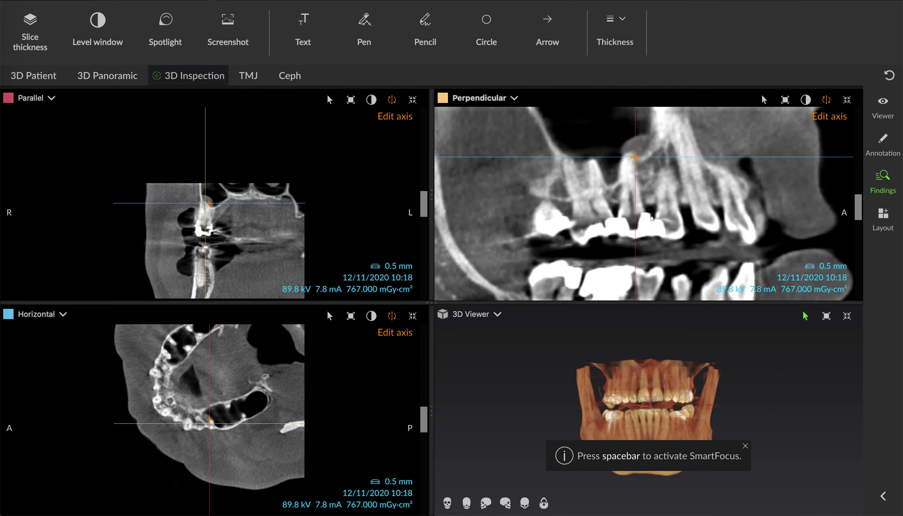
key(Escape)
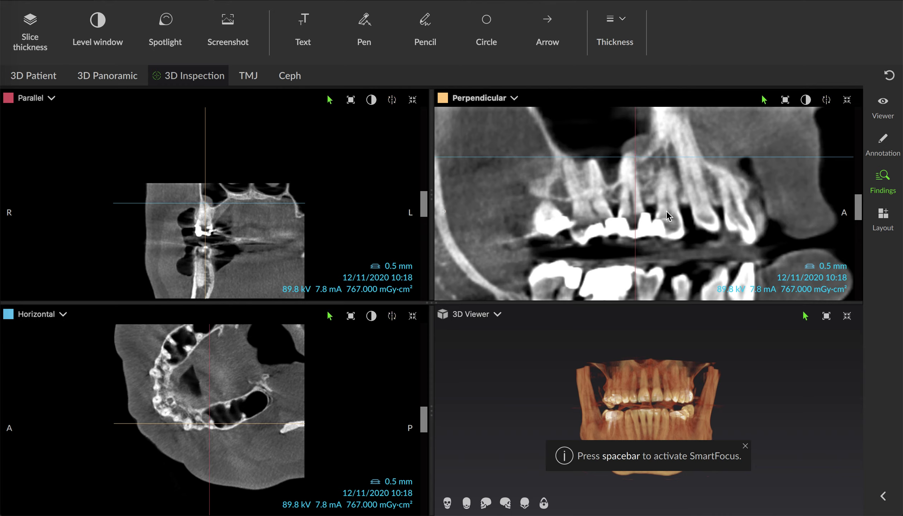
Step: Examine the realigned Perpendicular slices across the upper right teeth, checking the roots, surrounding bone and sinus floor
scroll(682, 223, up, 3)
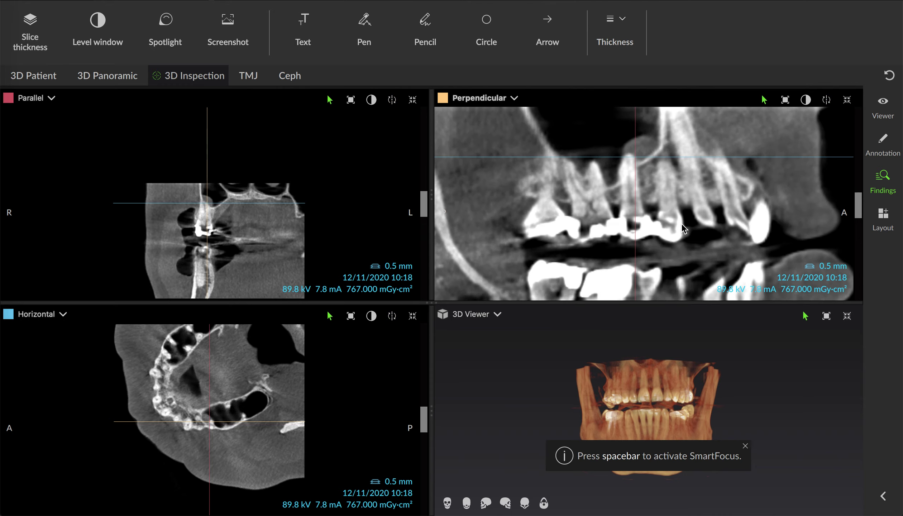
scroll(683, 223, down, 2)
scroll(639, 233, down, 2)
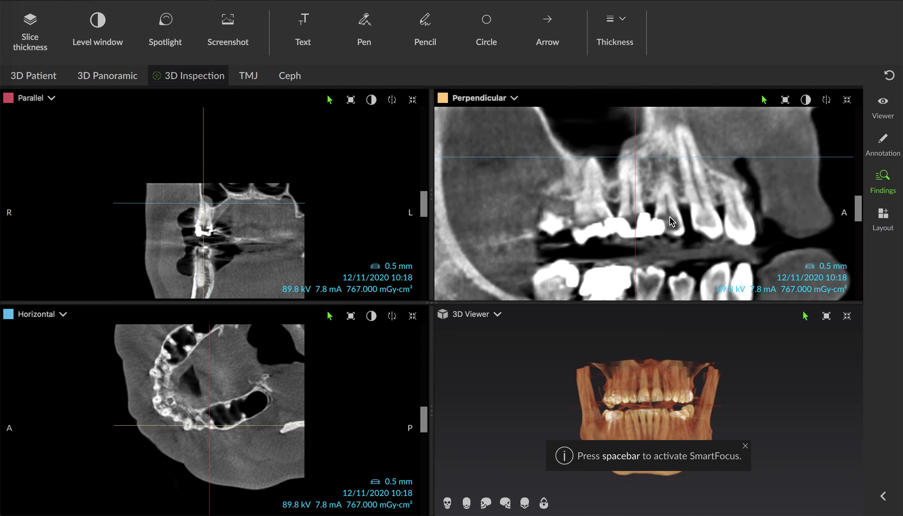
scroll(693, 245, down, 4)
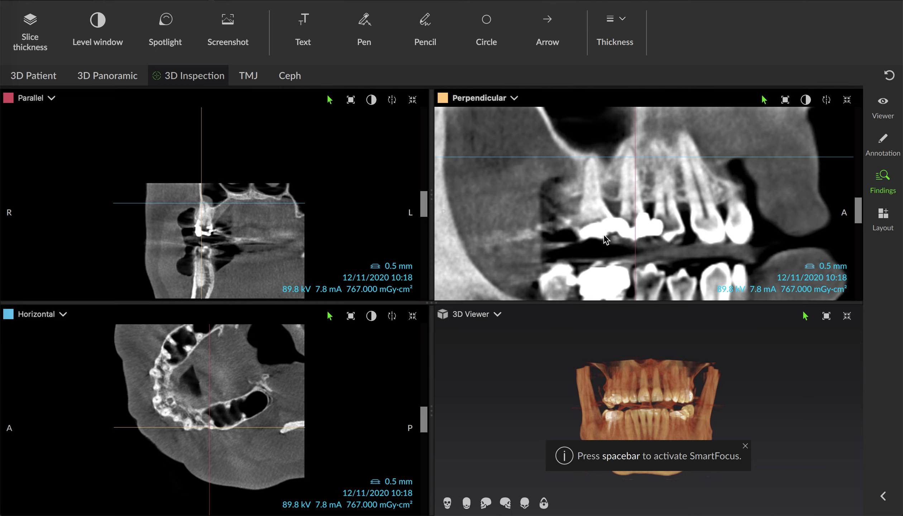
scroll(690, 238, down, 3)
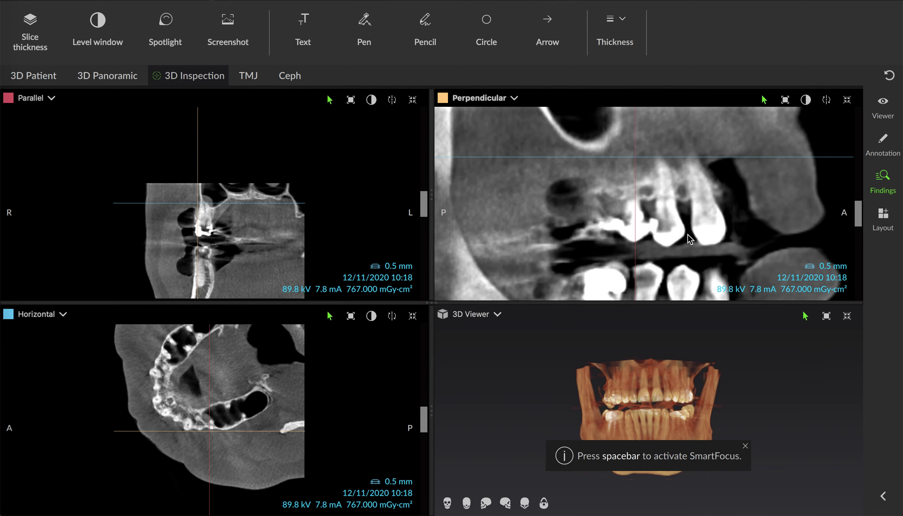
scroll(690, 238, up, 3)
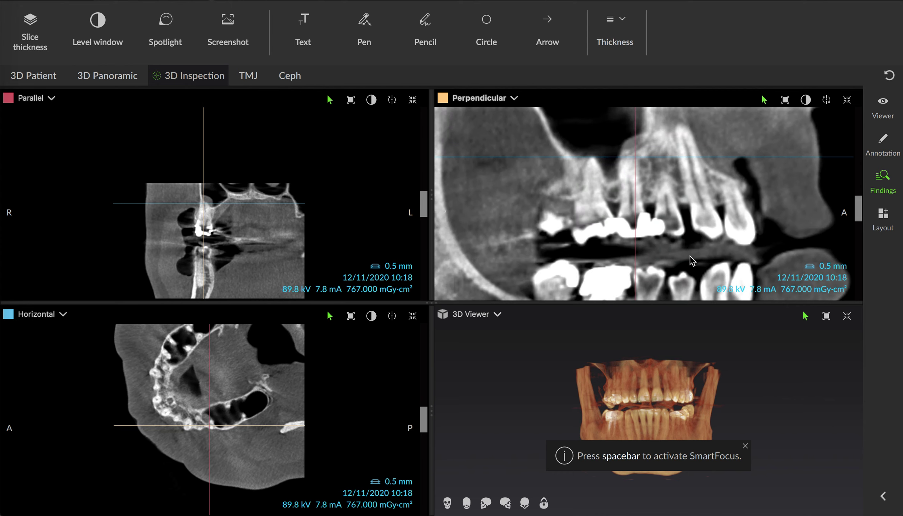
scroll(633, 254, up, 4)
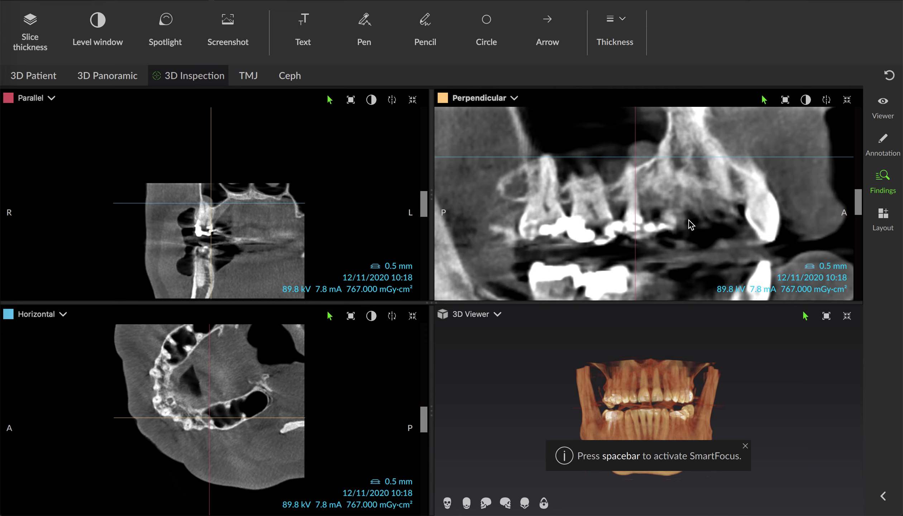
scroll(691, 237, down, 4)
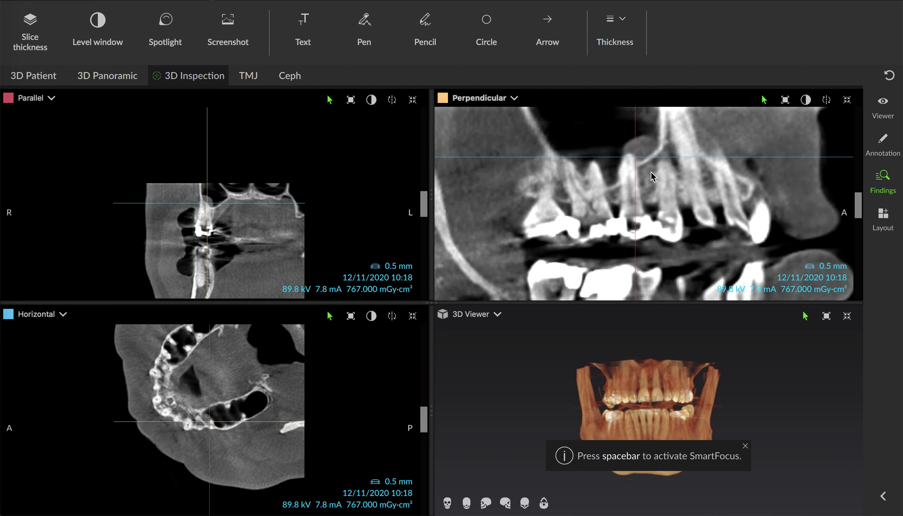
scroll(665, 182, down, 5)
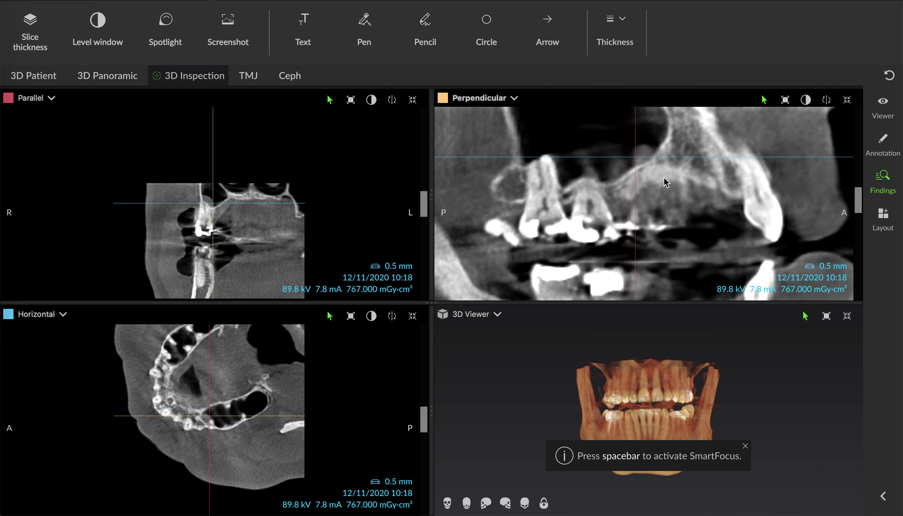
scroll(663, 178, down, 5)
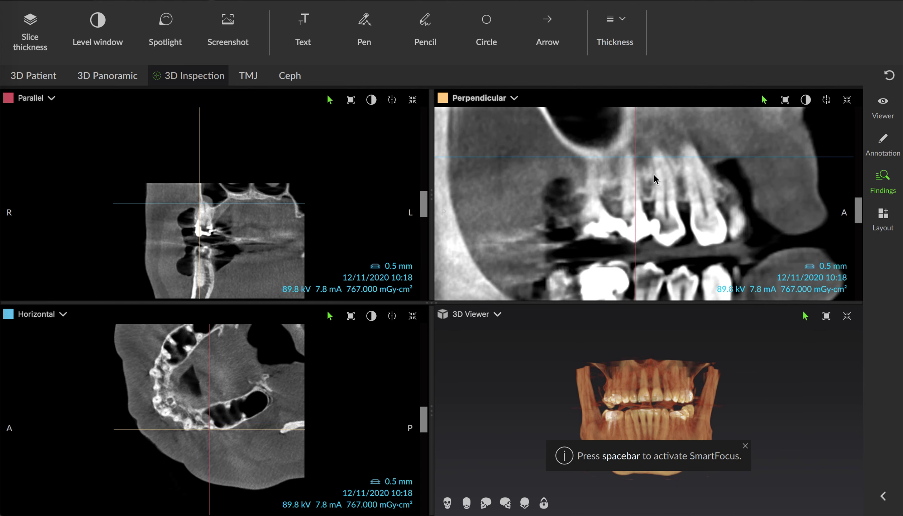
Step: Return to the 3D Patient workspace, restore the four-view layout from the maximized Coronal view and move the Sagittal view to slice 139
scroll(653, 174, up, 6)
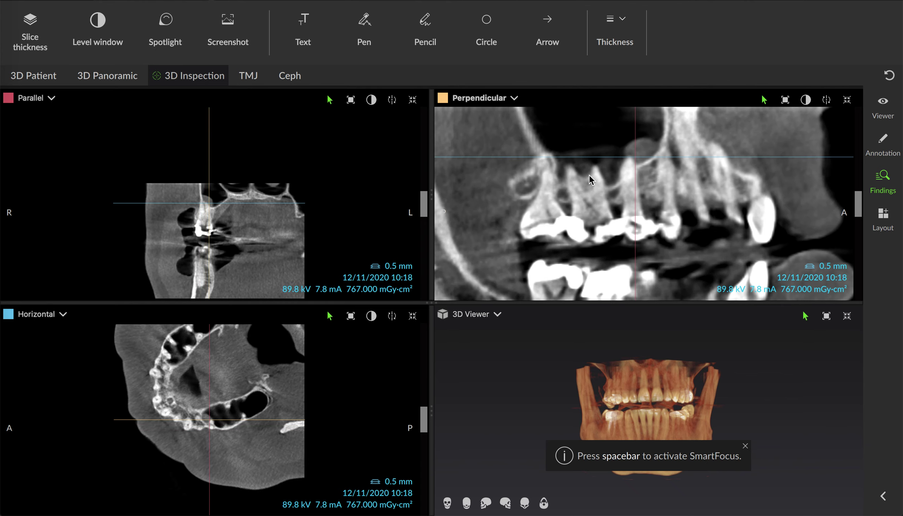
click(47, 76)
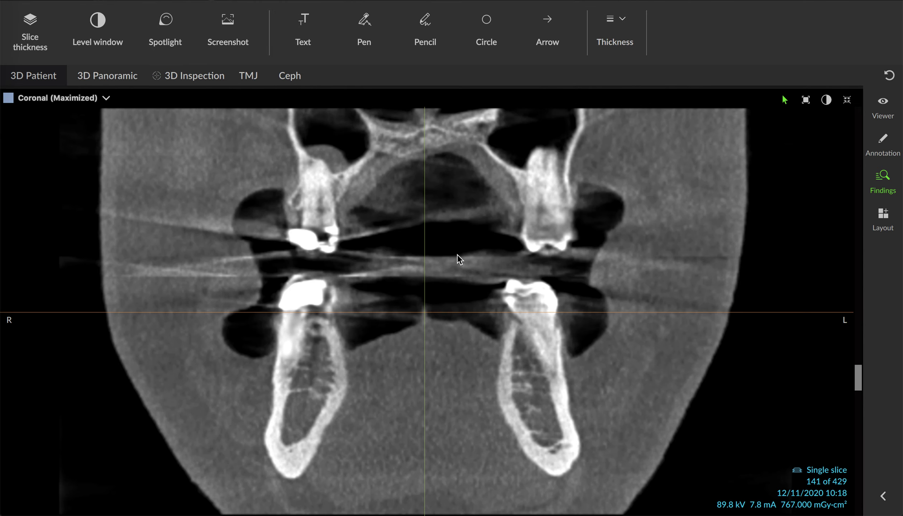
double_click(532, 192)
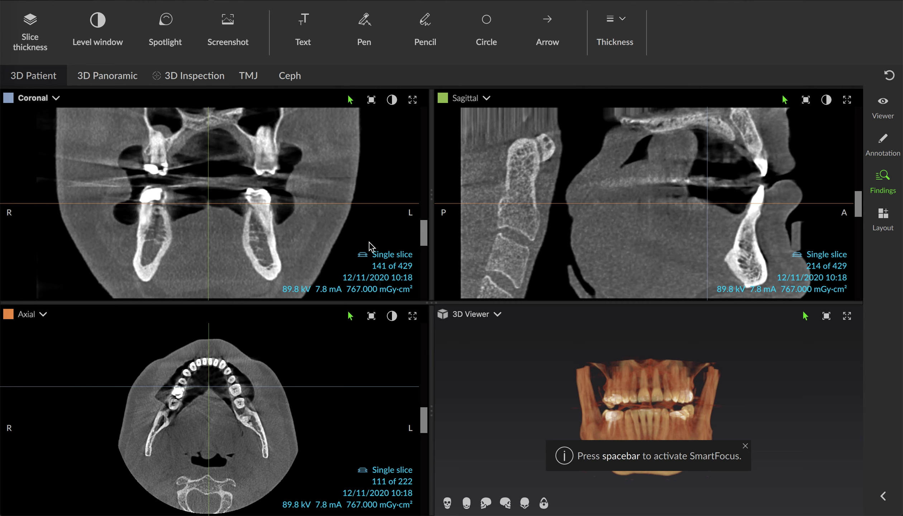
drag(860, 215, 864, 235)
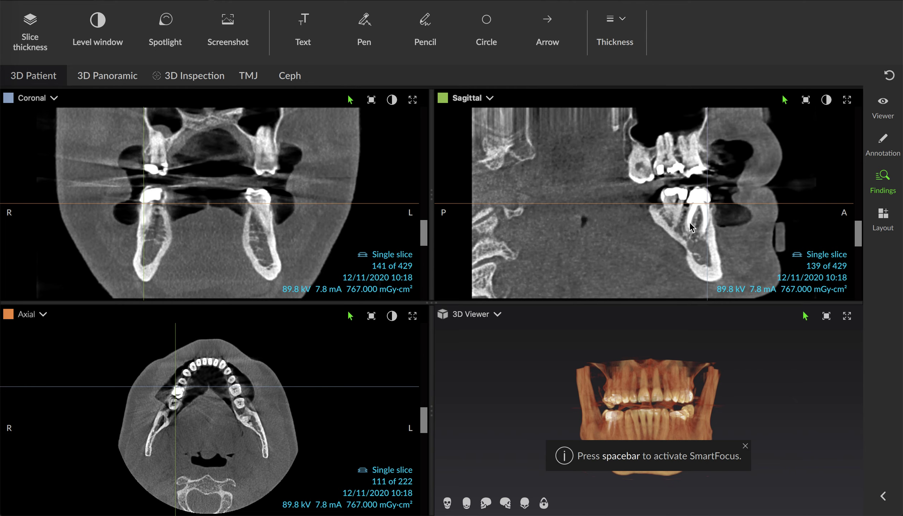
Step: Activate SmartFocus at the lower right molar's root on sagittal slice 139 and rotate the inspection axes to align with the lower back teeth
key(space)
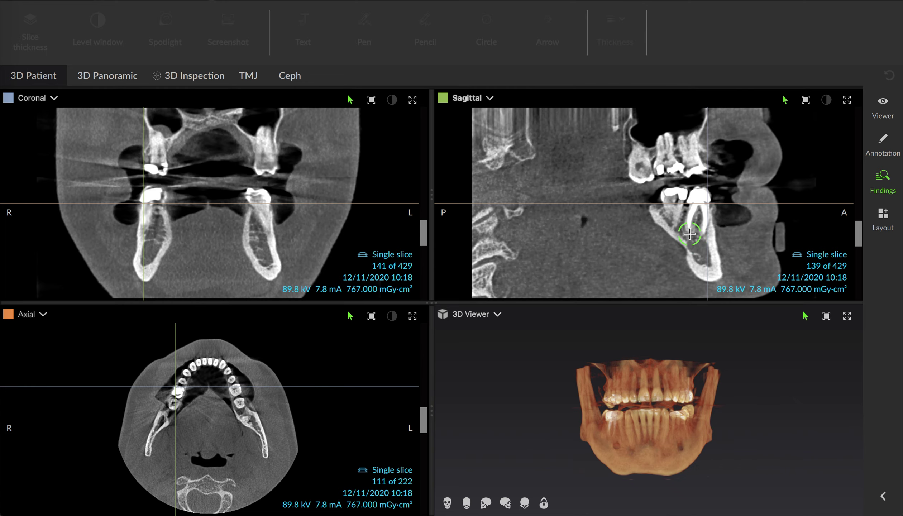
click(692, 235)
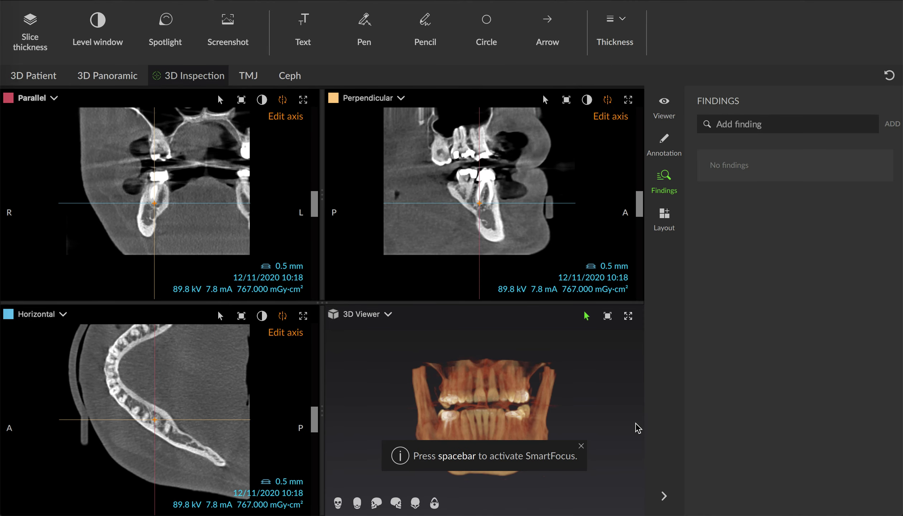
click(665, 498)
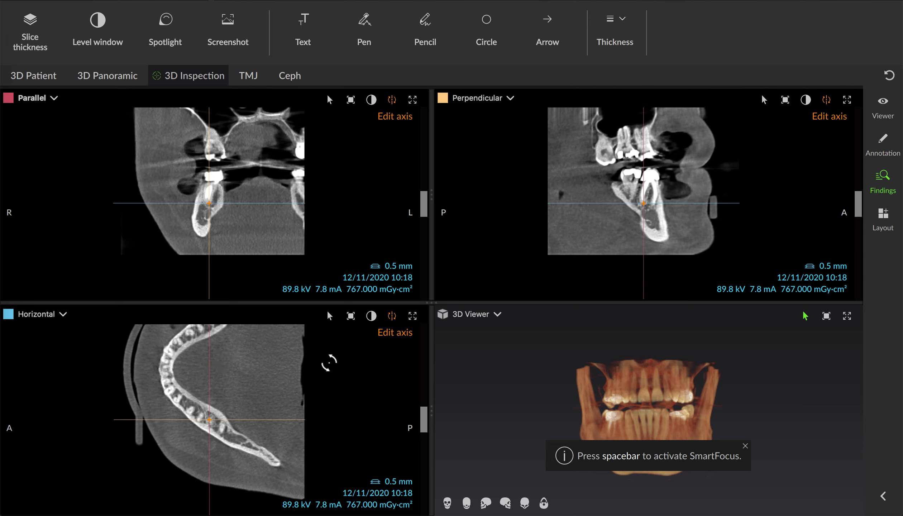
drag(329, 357, 262, 328)
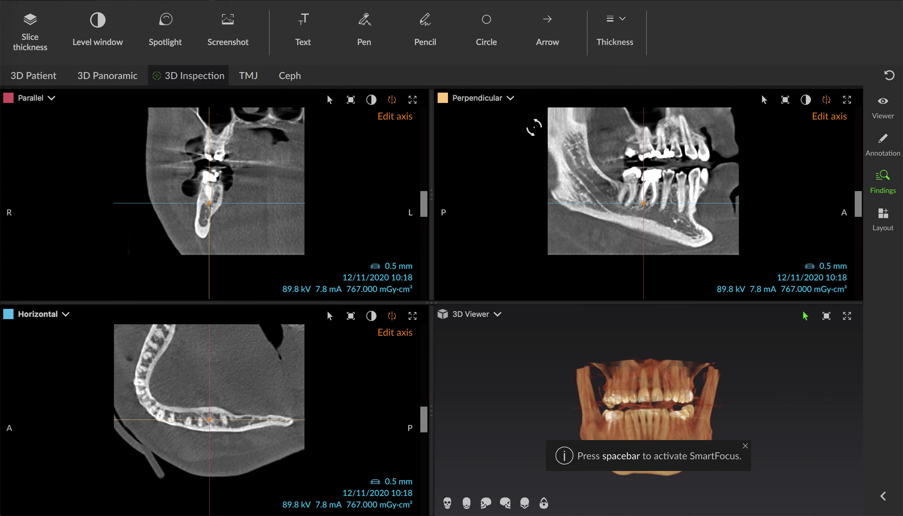
drag(313, 353, 335, 356)
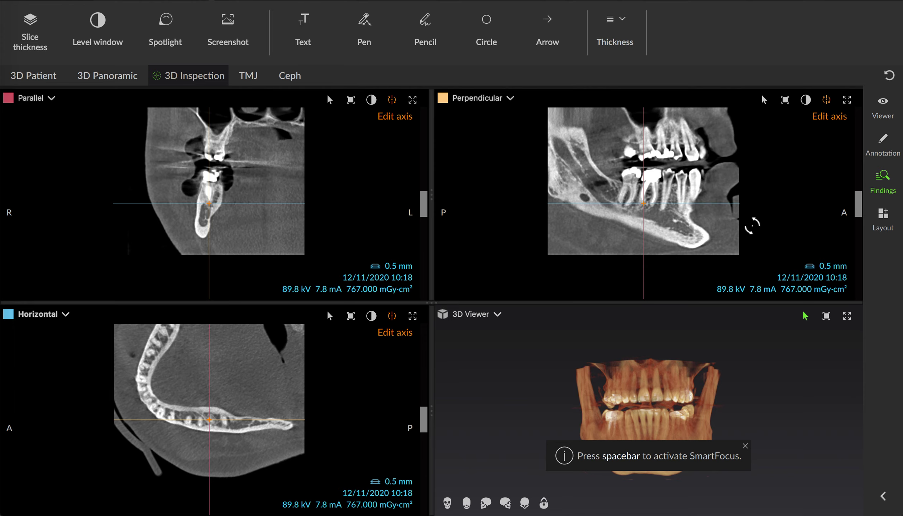
right_click(753, 227)
Step: Enlarge the Perpendicular view and examine the slices on both sides of the lower right root-filled molar's root tips
right_drag(671, 233, 672, 233)
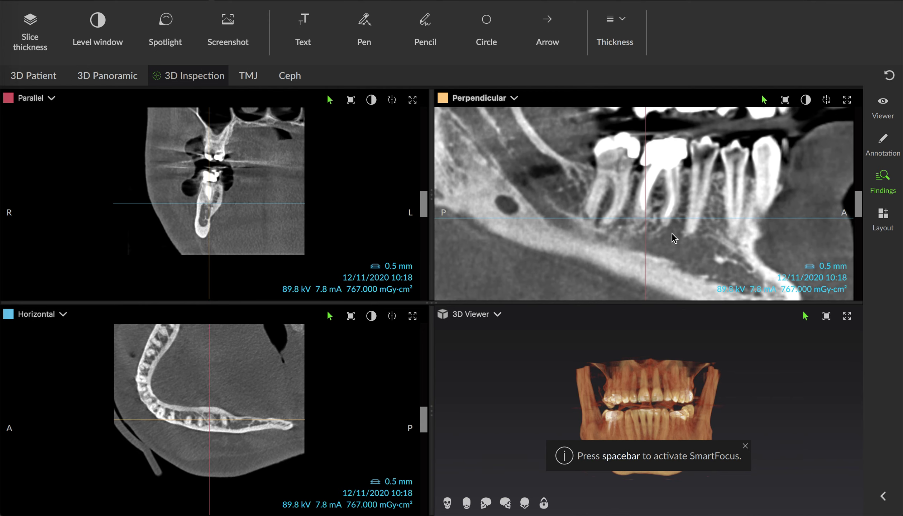
scroll(667, 227, up, 2)
scroll(665, 221, down, 4)
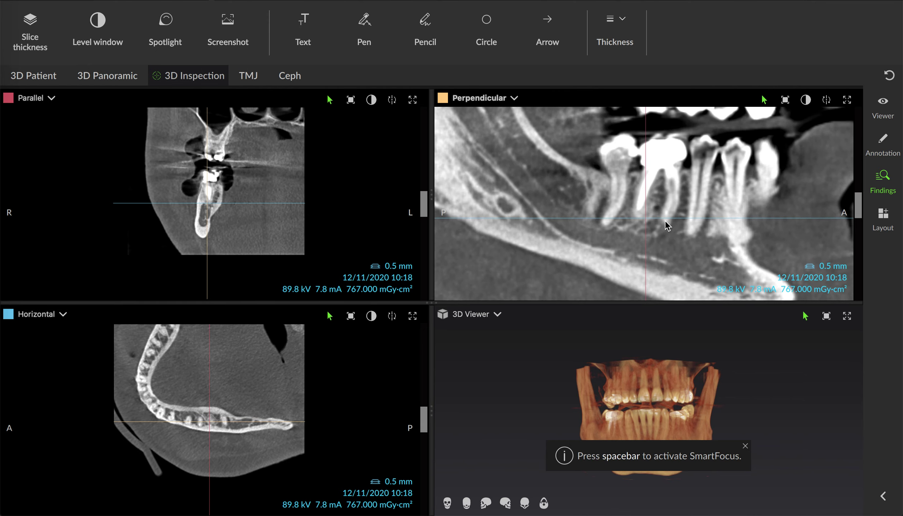
scroll(666, 220, down, 2)
scroll(666, 220, up, 4)
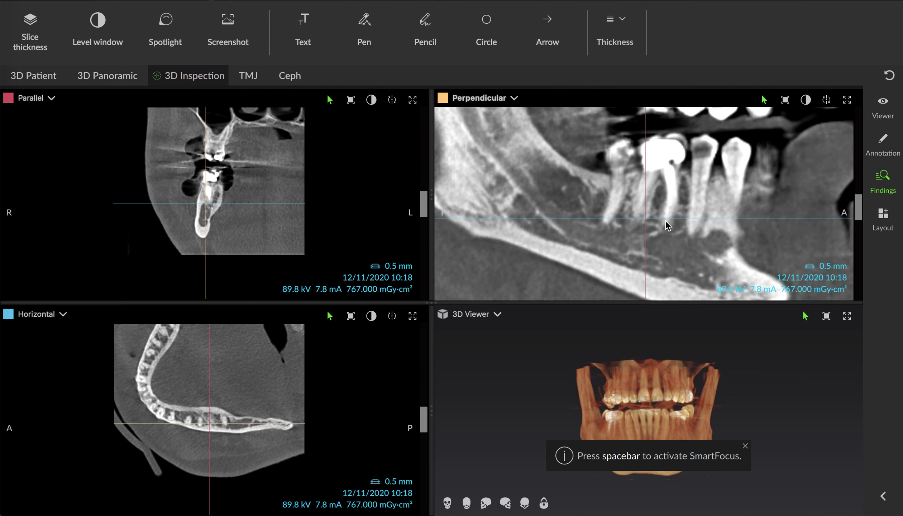
scroll(666, 220, down, 2)
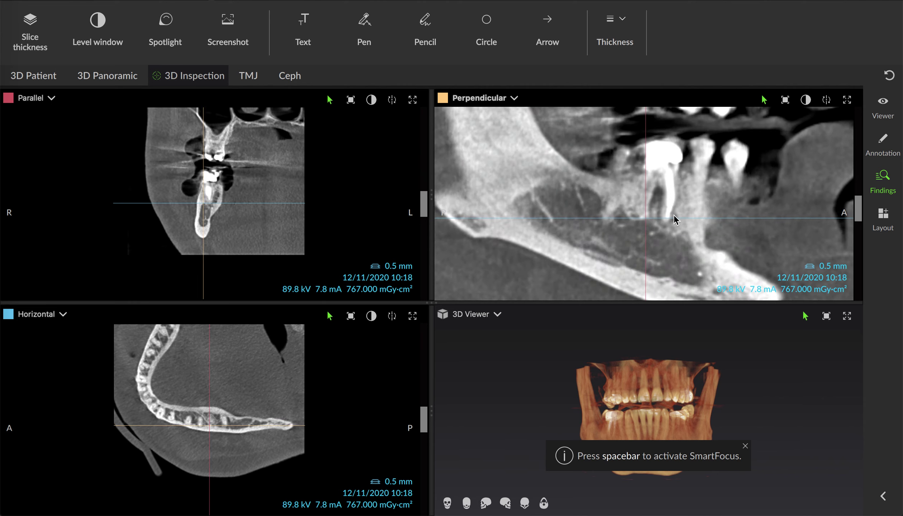
ctrl+scroll(706, 236, up, 2)
ctrl+scroll(707, 236, up, 1)
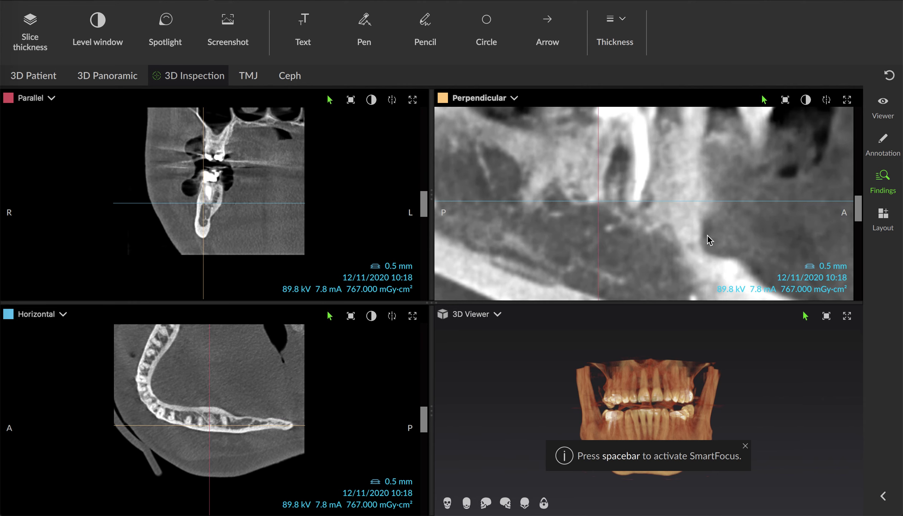
middle_drag(697, 237, 732, 263)
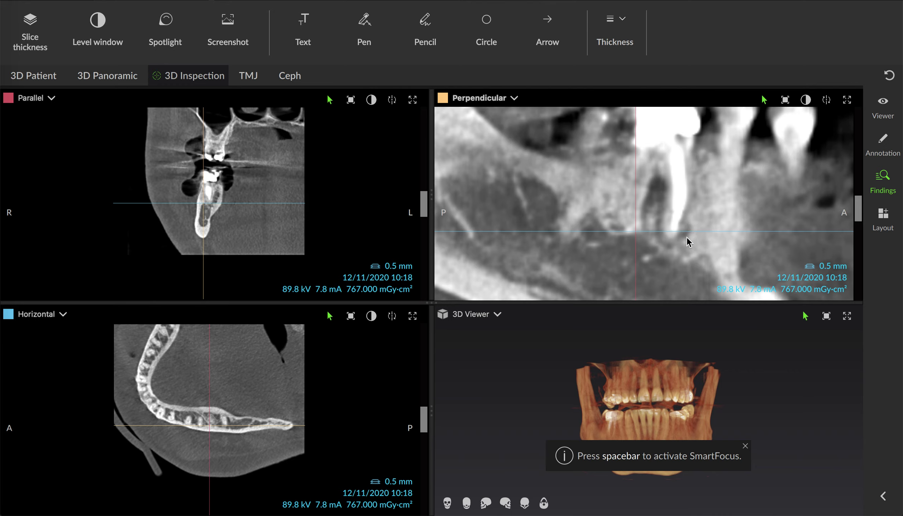
Step: Hide the reference lines in the inspection views and check the Perpendicular slices around the lower right root-filled molar
click(514, 99)
click(476, 209)
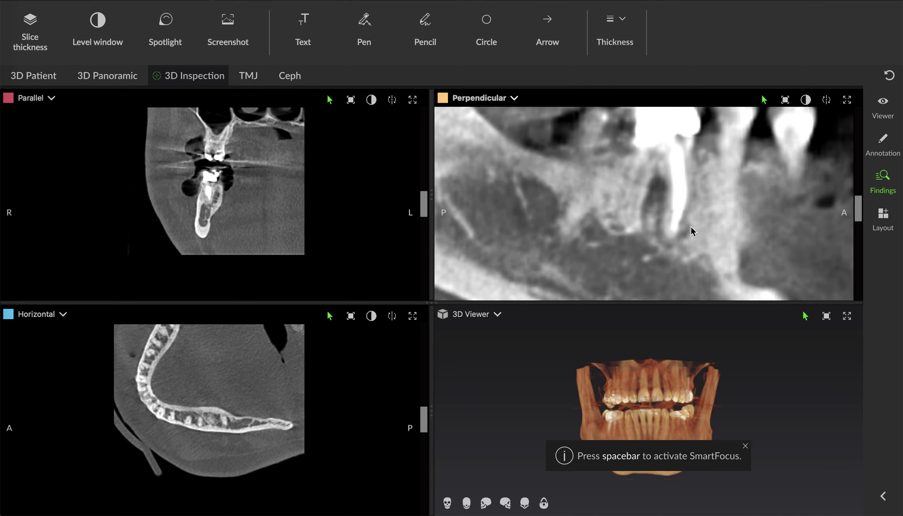
scroll(733, 211, down, 3)
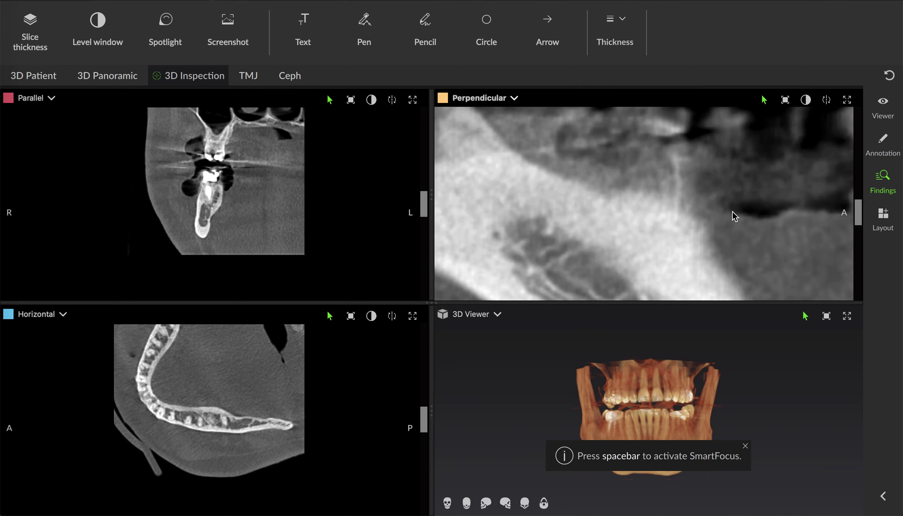
scroll(733, 211, up, 5)
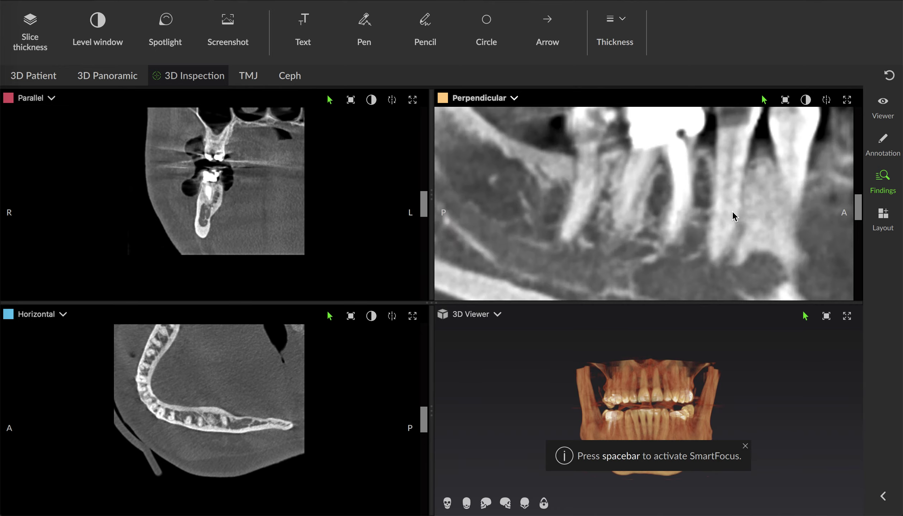
scroll(732, 211, up, 3)
scroll(733, 211, down, 3)
scroll(692, 243, down, 2)
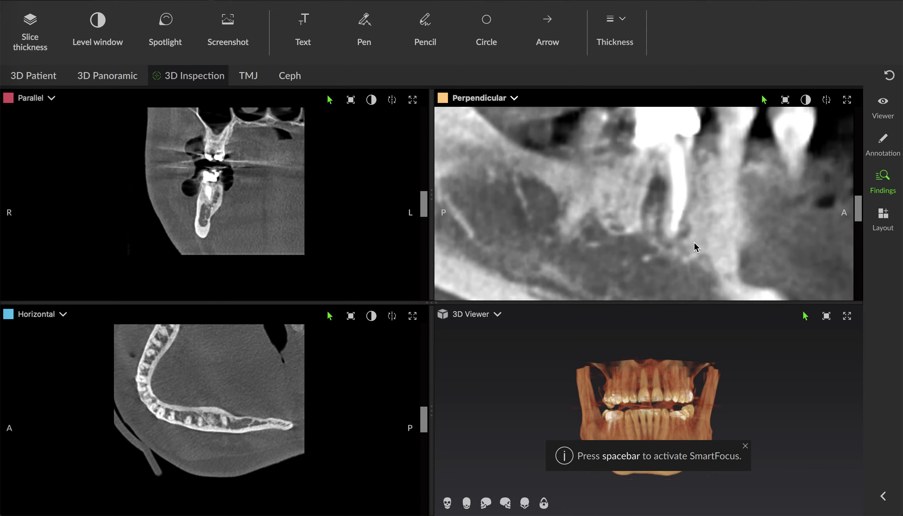
Step: Compare the root fillings and root tips of the lower right root-filled molar with the neighbouring molar across the Perpendicular slices
scroll(695, 243, up, 3)
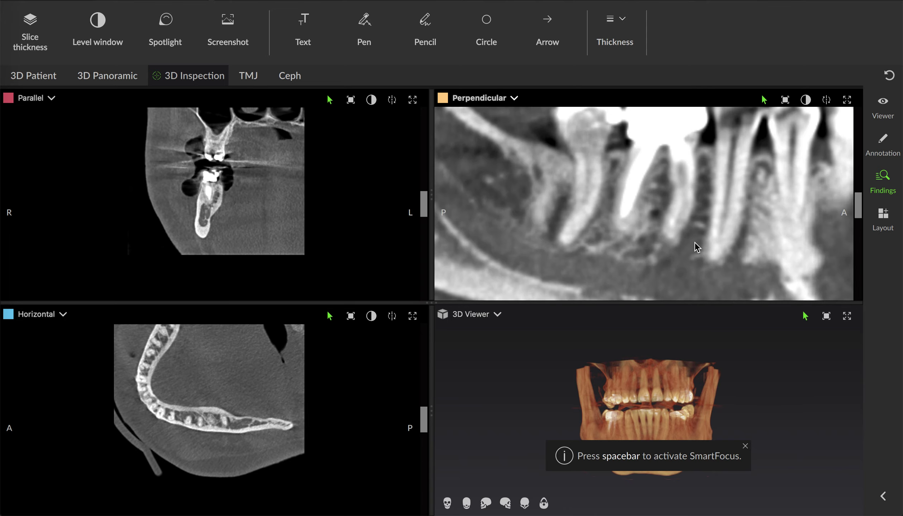
scroll(694, 242, up, 1)
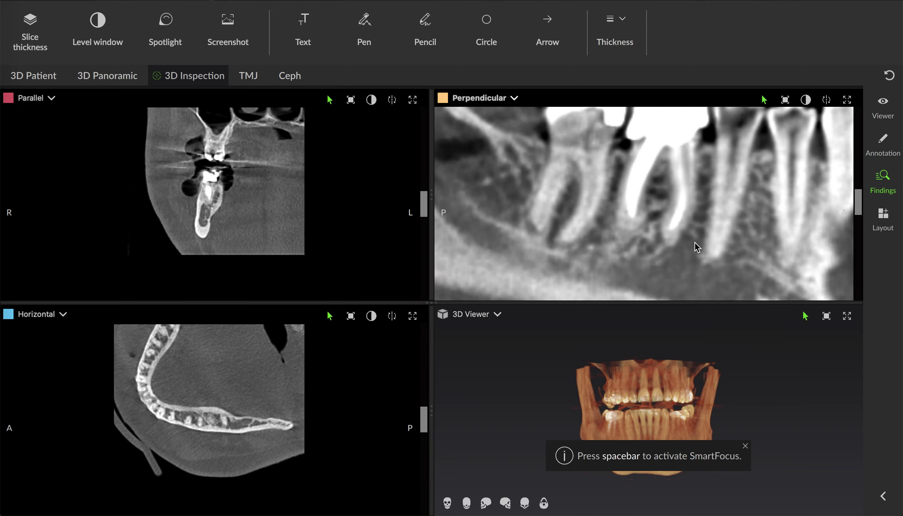
scroll(694, 242, up, 1)
scroll(695, 243, down, 1)
scroll(628, 223, up, 3)
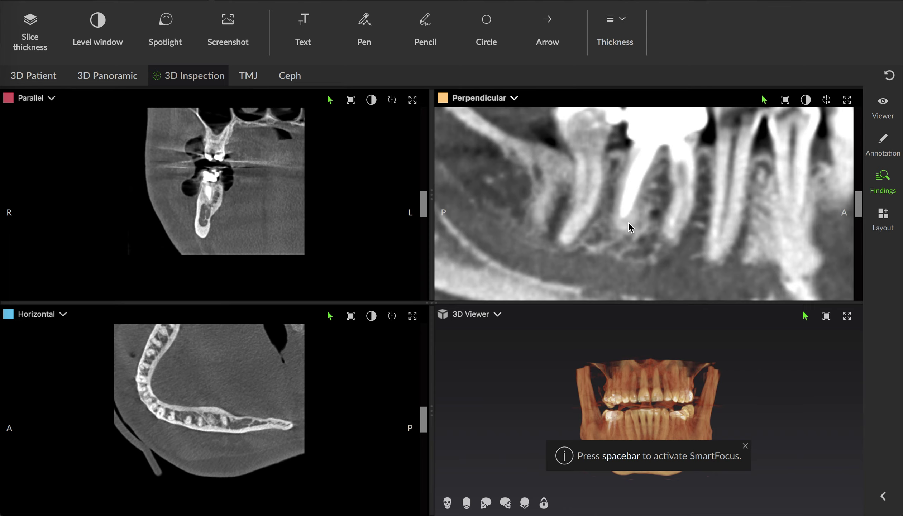
scroll(628, 222, down, 1)
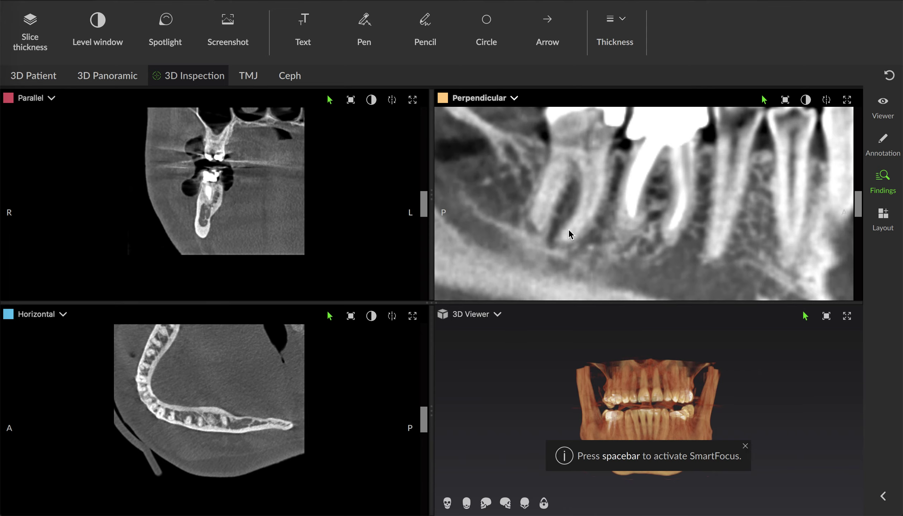
scroll(623, 234, down, 2)
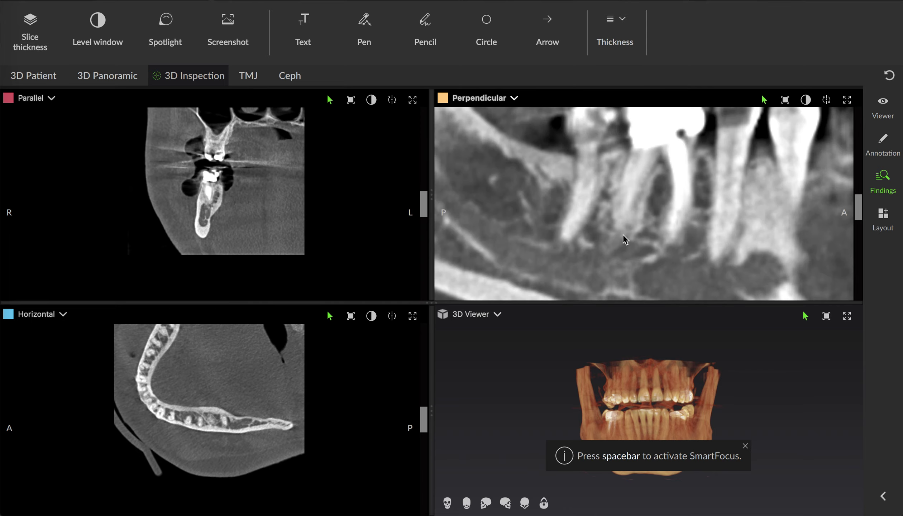
Step: Examine the bone between and below the lower right root-filled molar's roots through the full depth of the Perpendicular slices
scroll(623, 234, up, 2)
scroll(624, 235, up, 1)
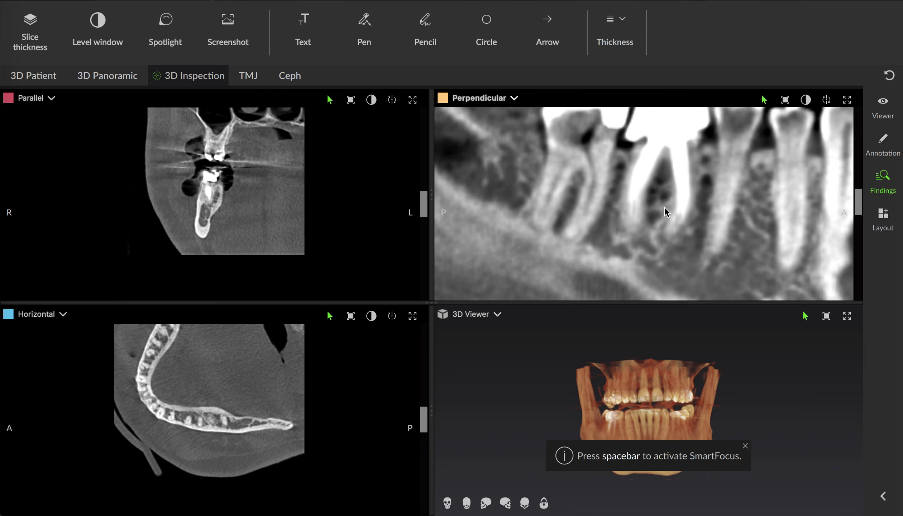
scroll(666, 243, up, 4)
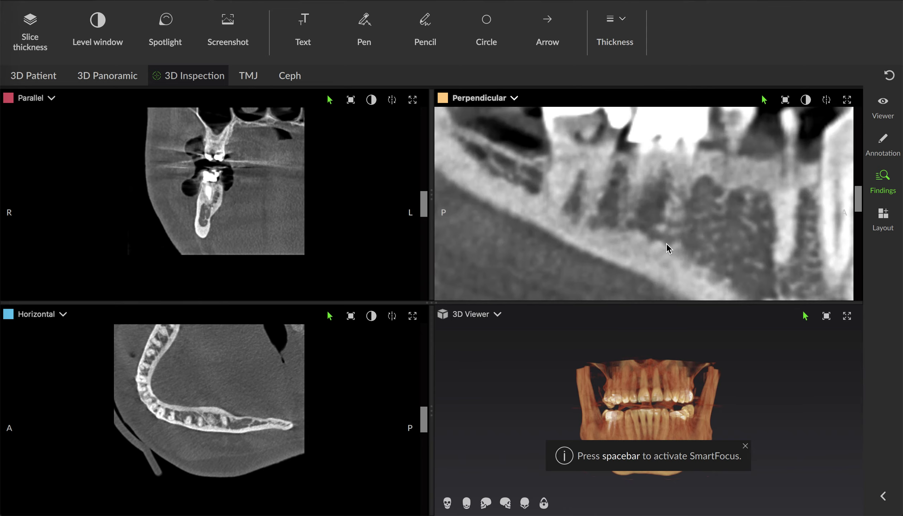
scroll(667, 242, down, 4)
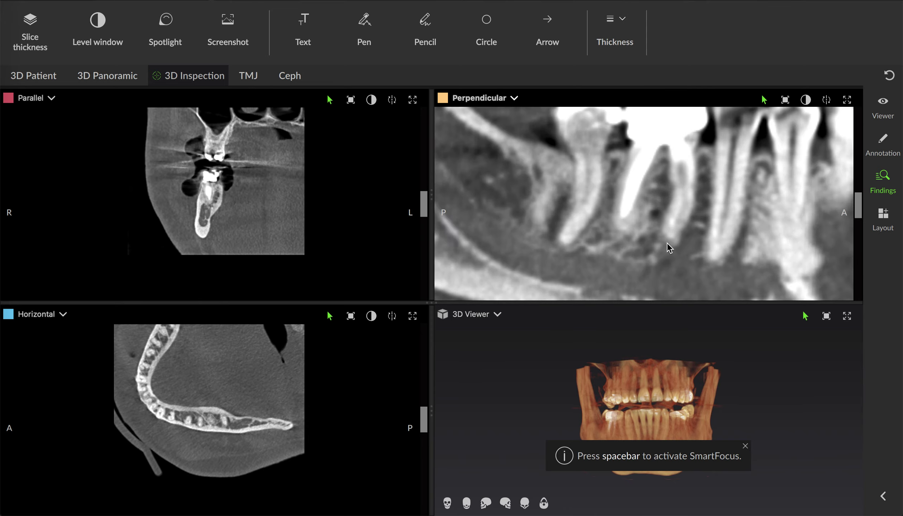
scroll(667, 241, down, 2)
key(XF86MonBrightnessUp)
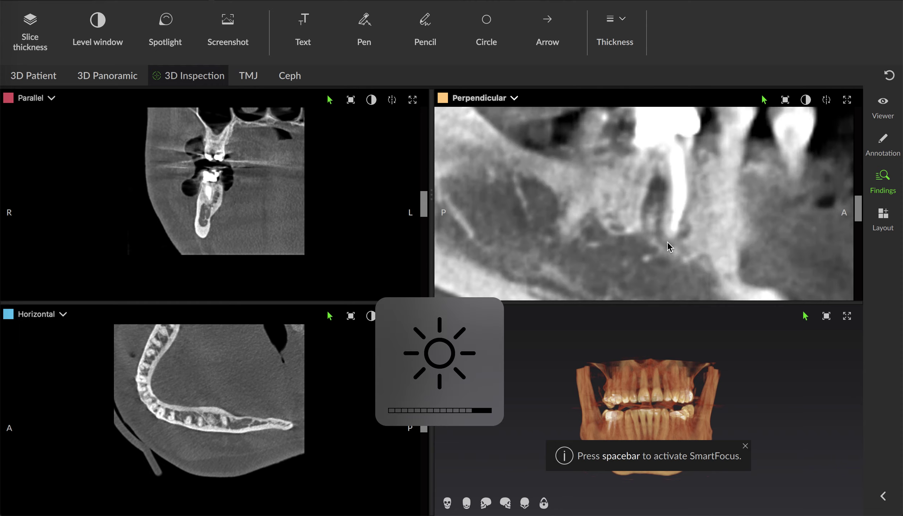
scroll(668, 242, up, 5)
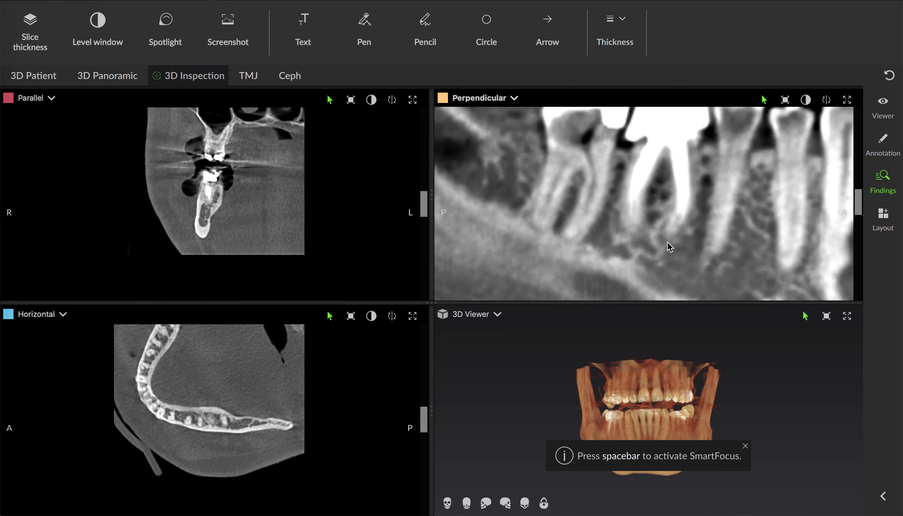
scroll(668, 241, down, 3)
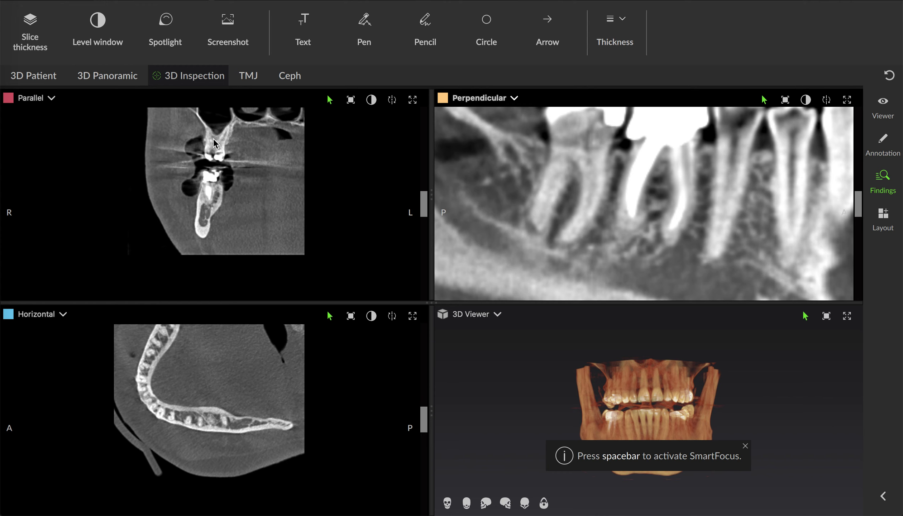
Step: Return to the 3D Patient workspace, move the Sagittal view to slice 280 and activate SmartFocus at the upper left molar's crown
click(39, 83)
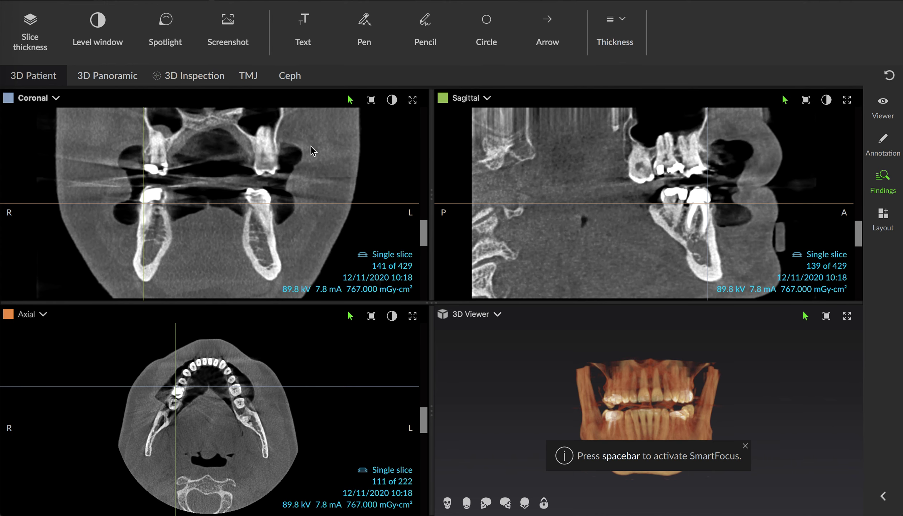
drag(859, 236, 855, 182)
key(space)
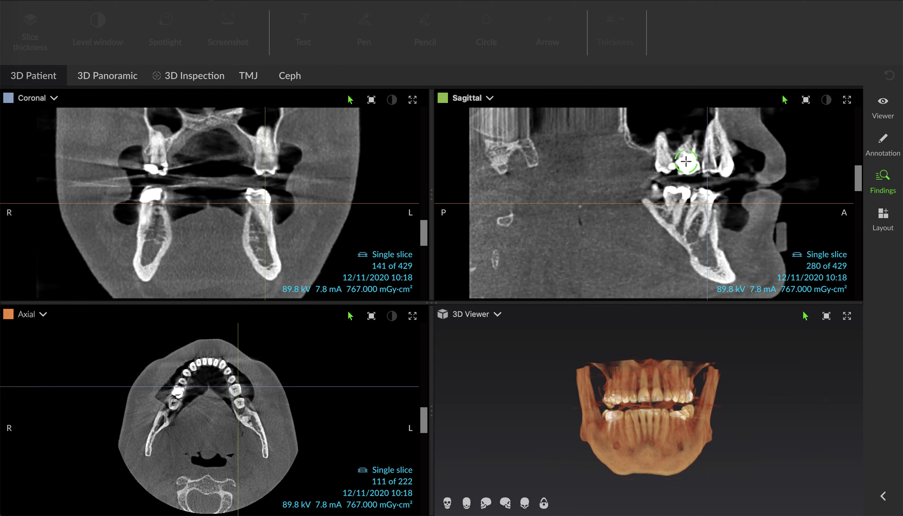
click(686, 161)
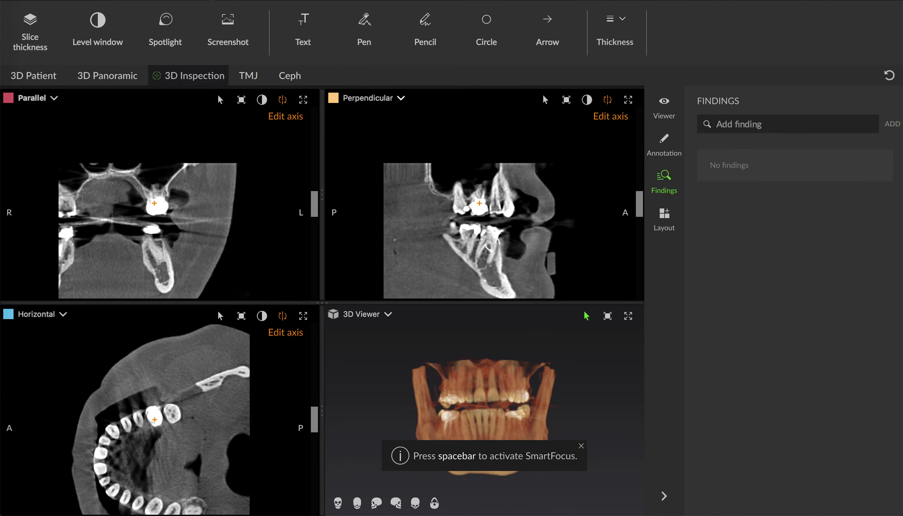
Step: Rotate the Horizontal view's axis to align the Perpendicular slice with the upper left back teeth
click(244, 360)
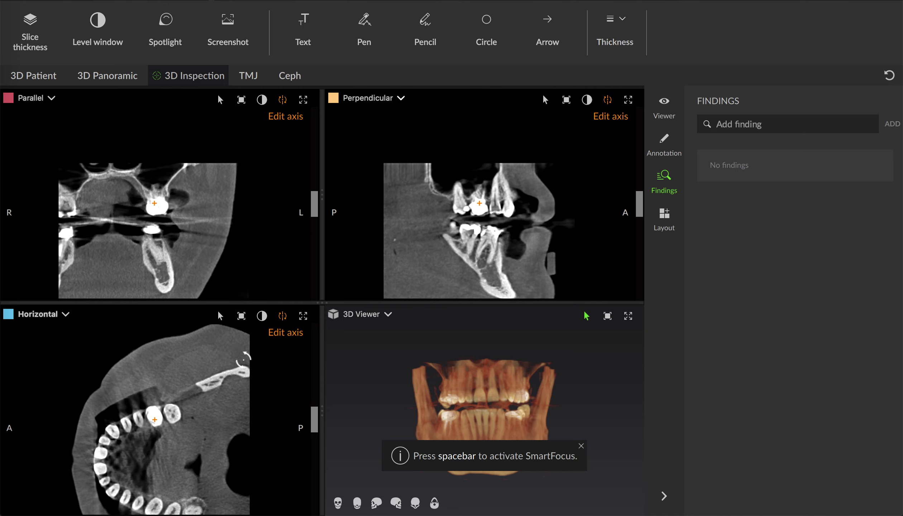
drag(244, 359, 250, 381)
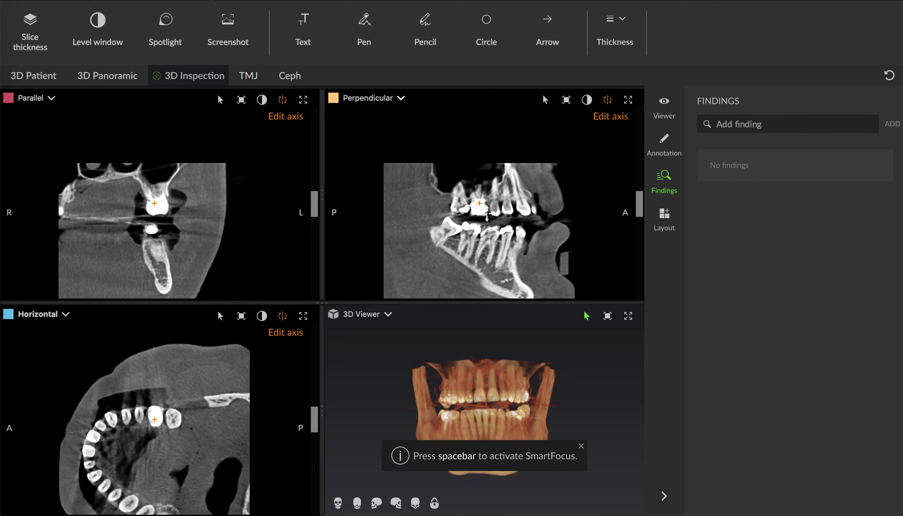
Step: Collapse the Findings panel and enlarge the upper left back teeth in the Perpendicular view
scroll(499, 219, up, 3)
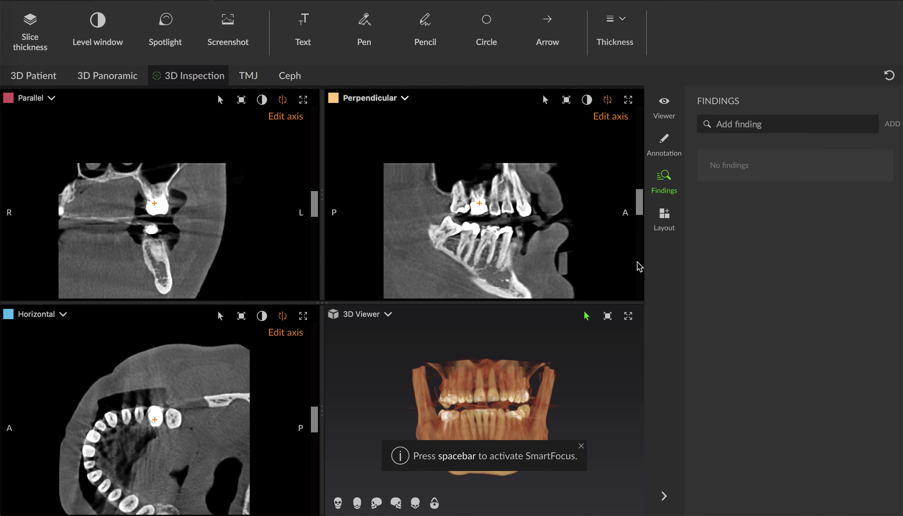
click(665, 498)
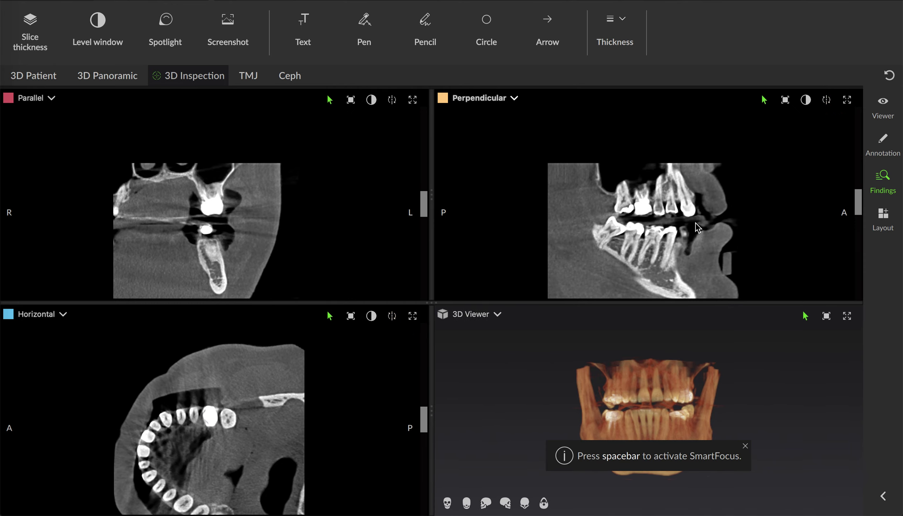
ctrl+scroll(686, 222, up, 10)
middle_drag(645, 188, 722, 236)
scroll(715, 192, up, 8)
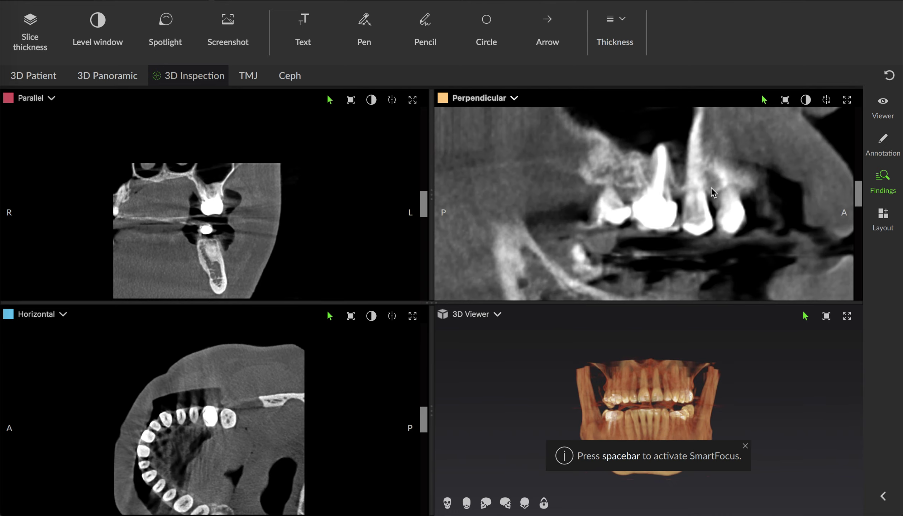
Step: Examine the upper left root-filled molar and its neighbouring teeth through the depth of the Perpendicular slices
scroll(712, 187, down, 8)
scroll(634, 180, up, 5)
scroll(644, 180, down, 3)
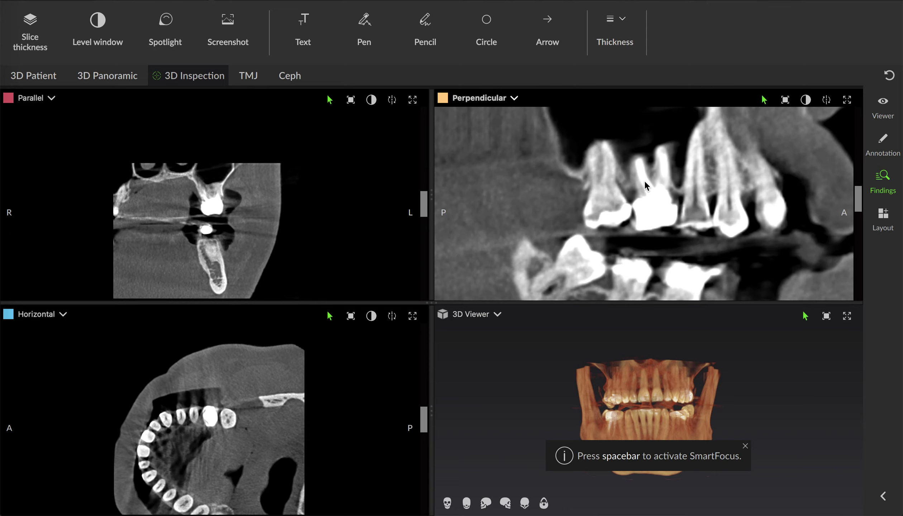
scroll(644, 180, down, 1)
scroll(644, 179, up, 2)
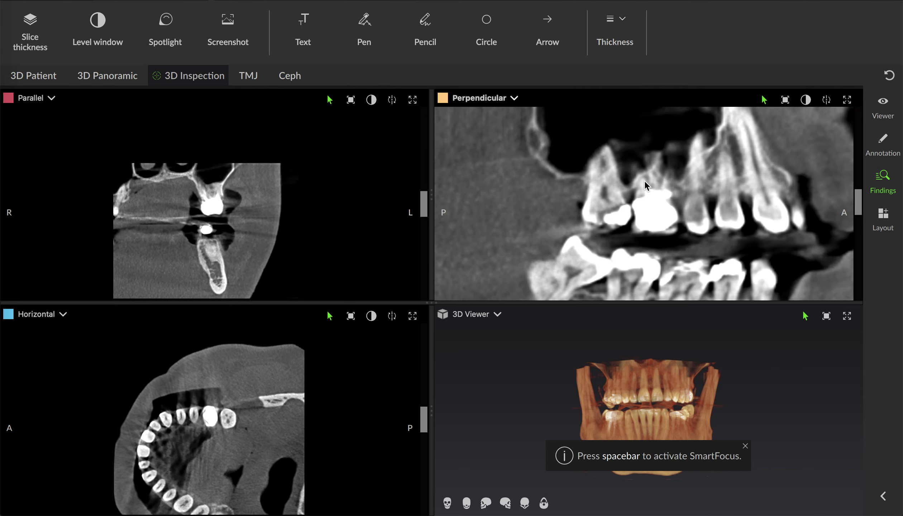
scroll(645, 182, up, 5)
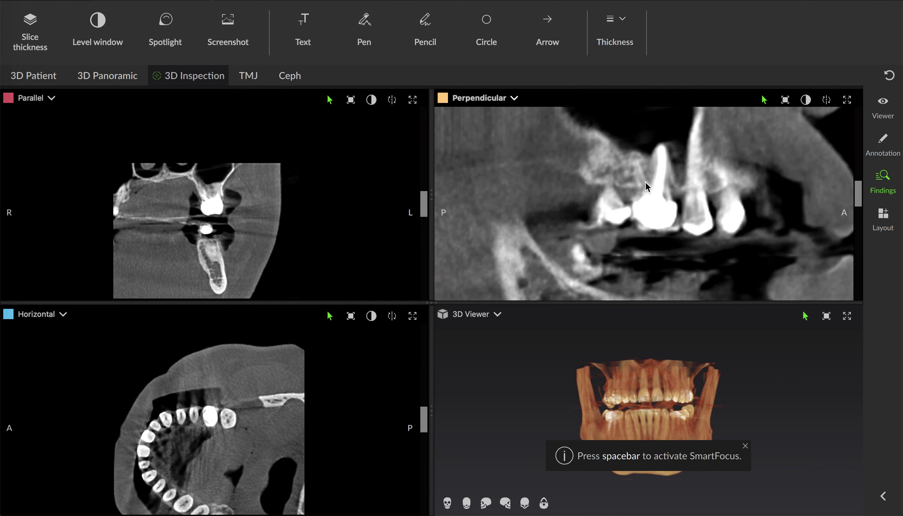
scroll(646, 183, down, 4)
Step: Inspect the upper left root-filled molar's root fillings and crown margins at higher magnification across the Perpendicular slices
right_drag(649, 183, 646, 178)
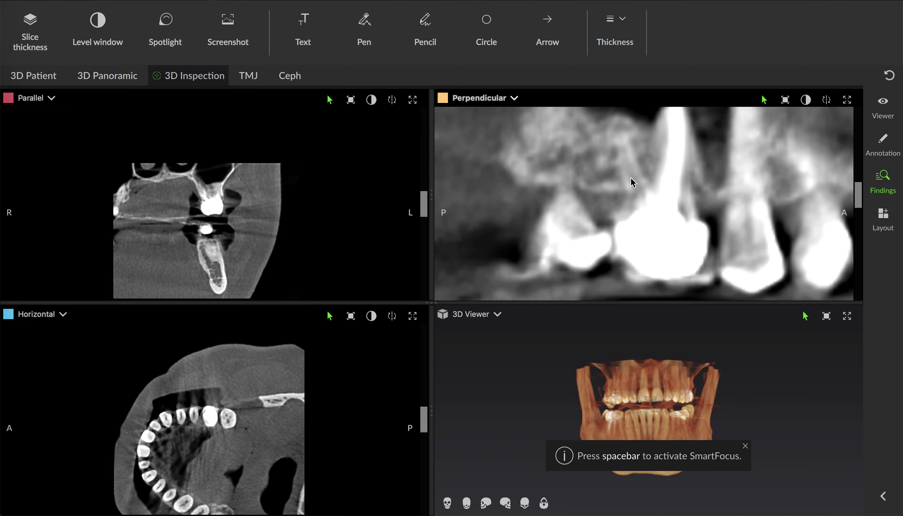
scroll(632, 162, down, 3)
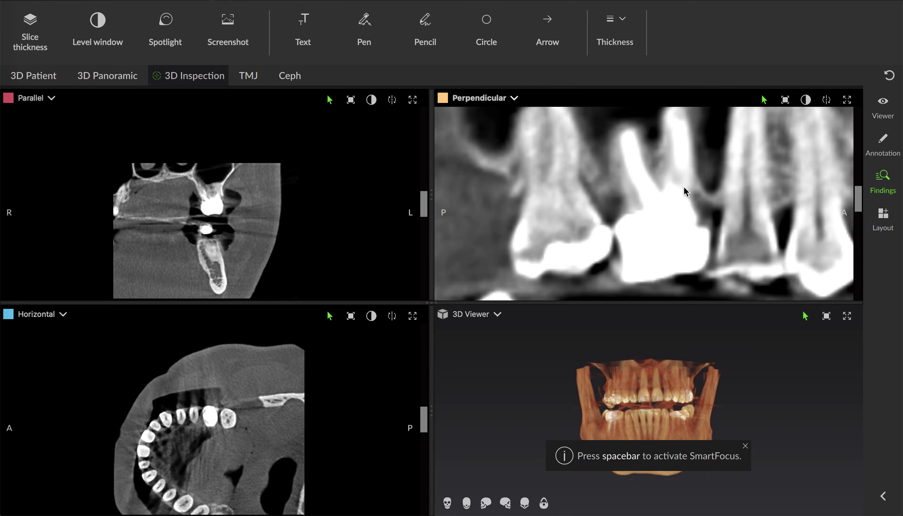
scroll(684, 187, down, 5)
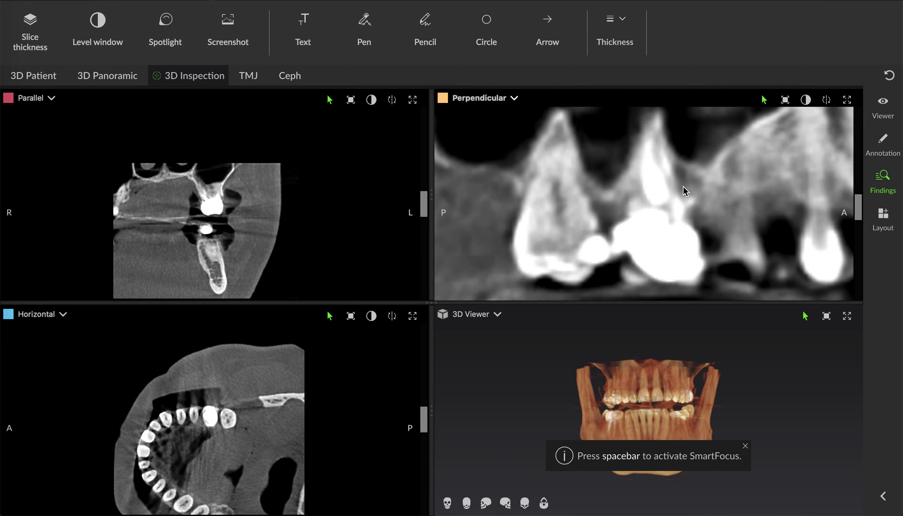
scroll(684, 186, up, 2)
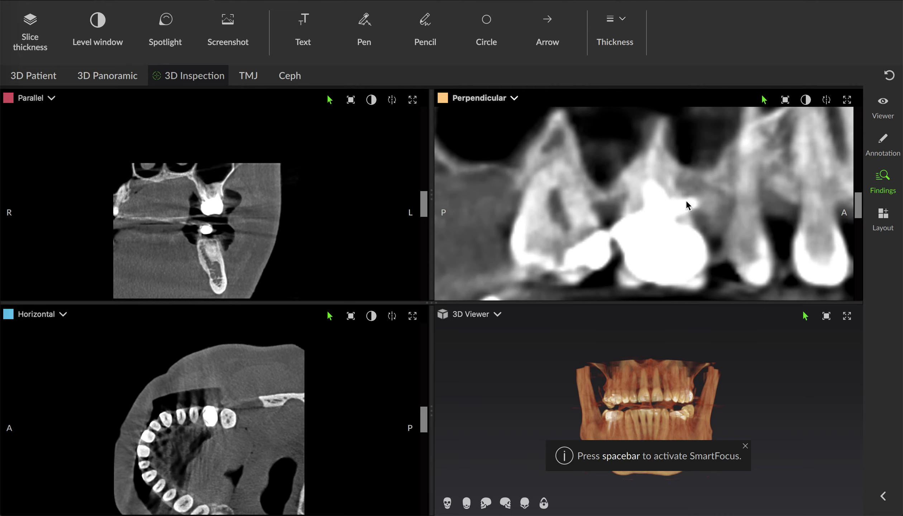
scroll(697, 199, up, 3)
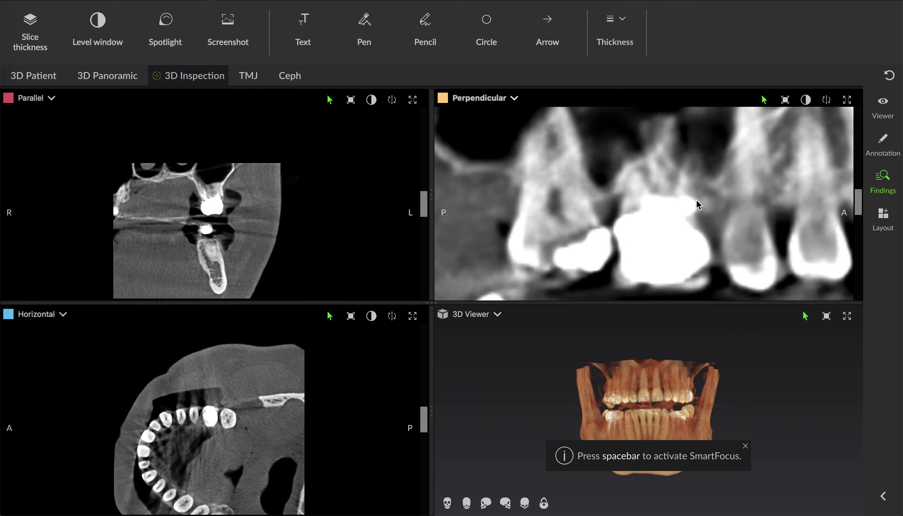
scroll(696, 201, up, 4)
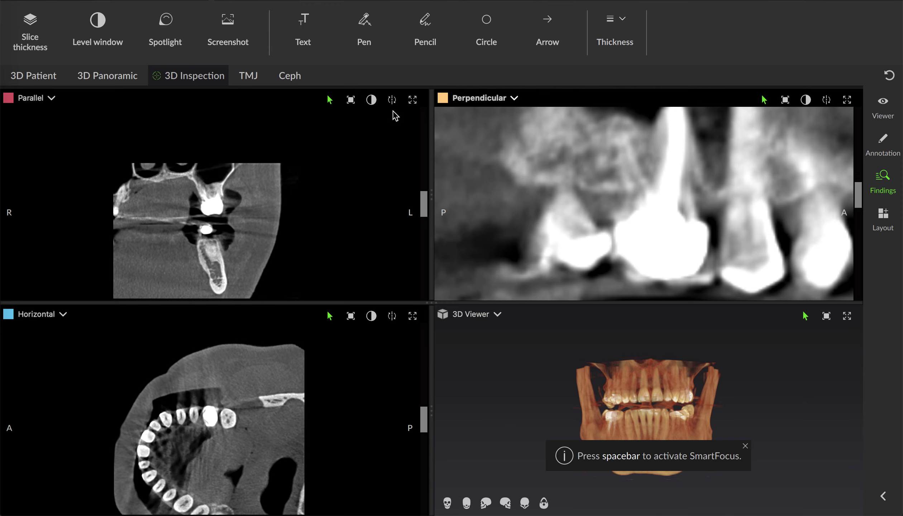
Step: Rotate the axes in the Parallel and Horizontal views to align the Perpendicular slice with the upper left root-filled molar's palatal root
click(392, 100)
drag(349, 162, 346, 185)
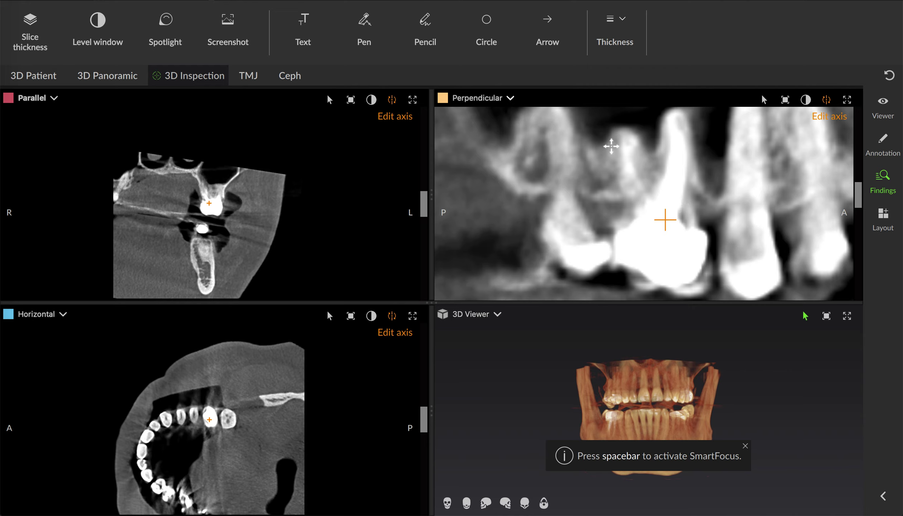
drag(337, 157, 342, 178)
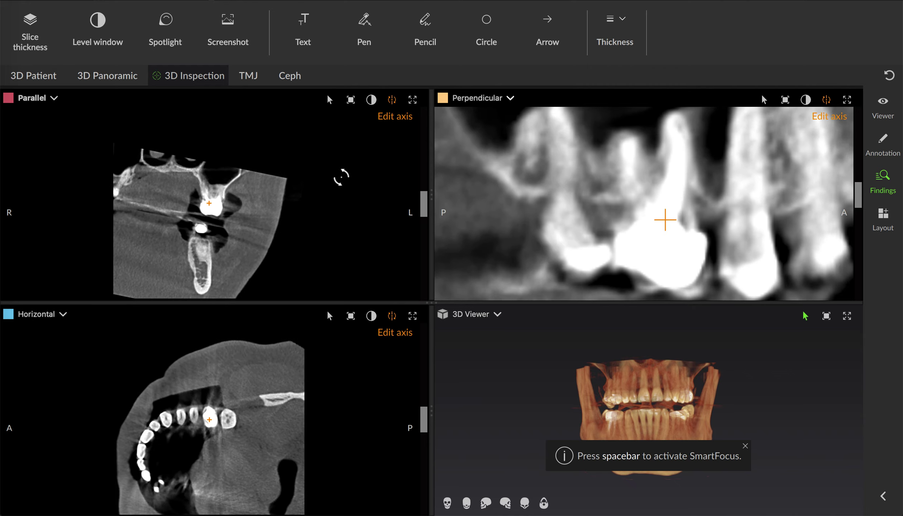
drag(346, 381, 344, 373)
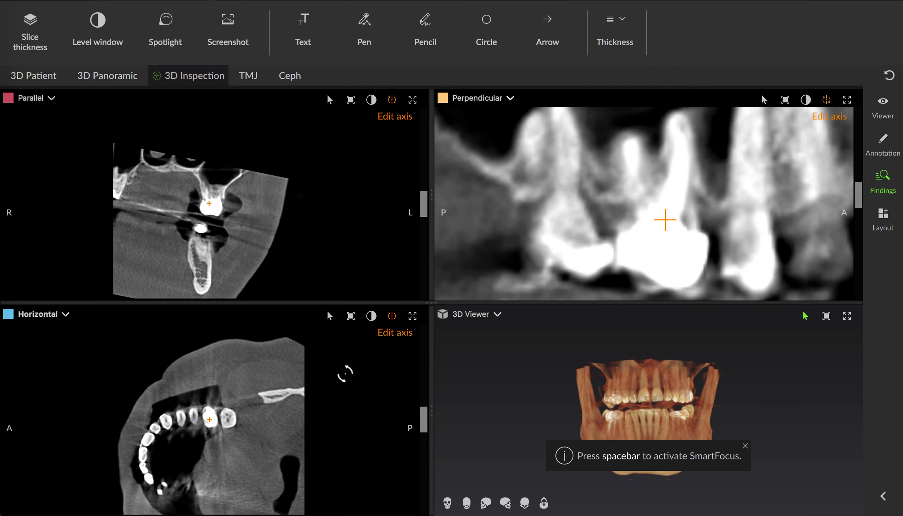
Step: Check the upper left root-filled molar's palatal root in the realigned Perpendicular slices and finish the axis editing
scroll(706, 202, up, 3)
scroll(706, 202, up, 2)
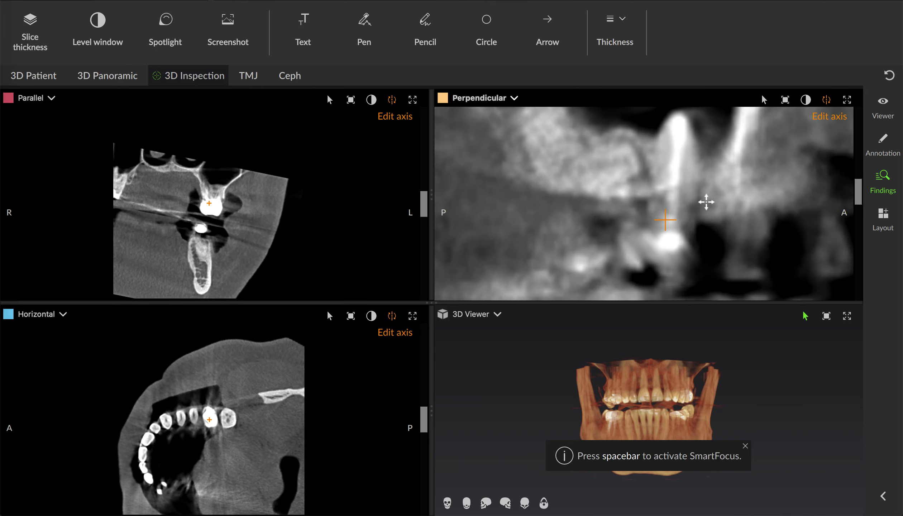
scroll(706, 202, down, 2)
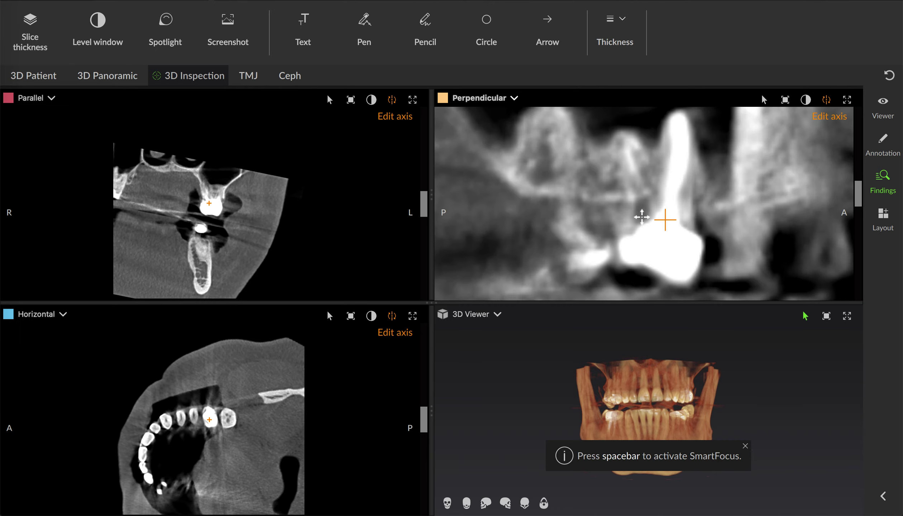
scroll(645, 190, down, 1)
scroll(661, 196, up, 4)
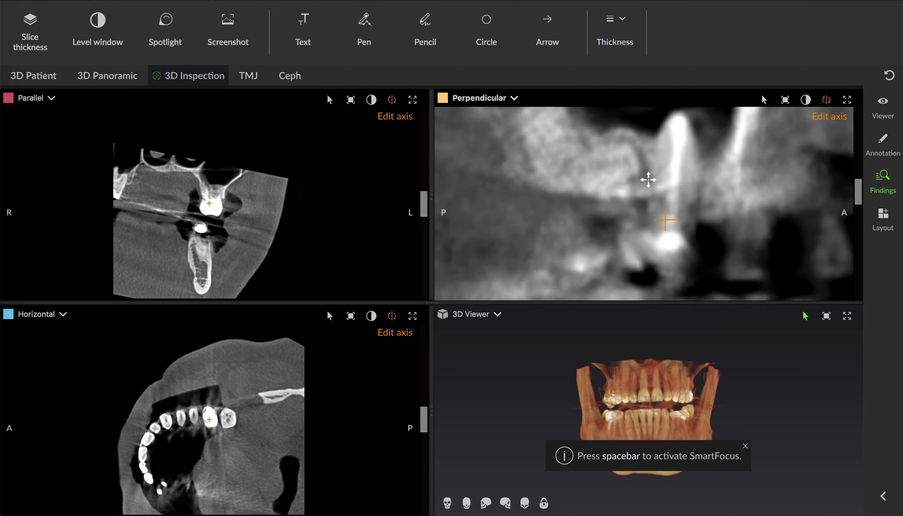
key(Escape)
Step: Examine the bone and sinus floor around the upper left molar's palatal root in a wider Perpendicular view
ctrl+scroll(711, 174, down, 8)
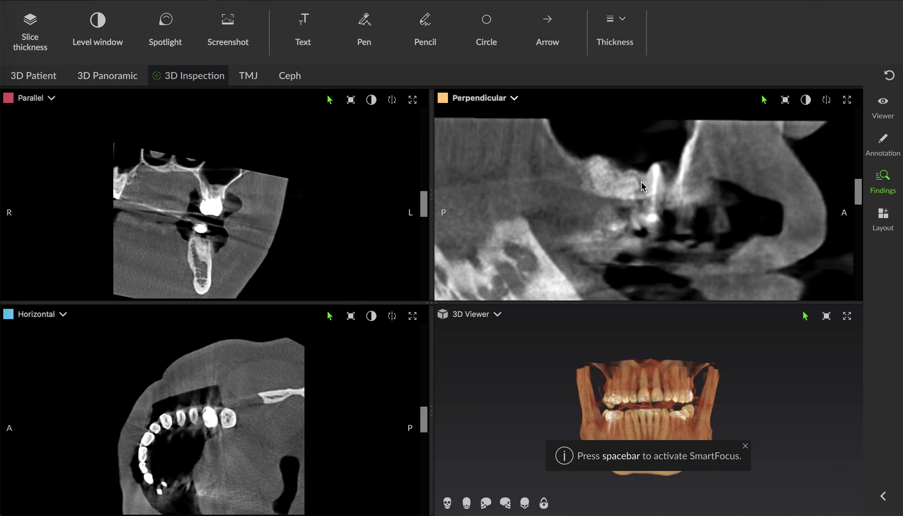
scroll(686, 203, up, 3)
scroll(686, 201, down, 3)
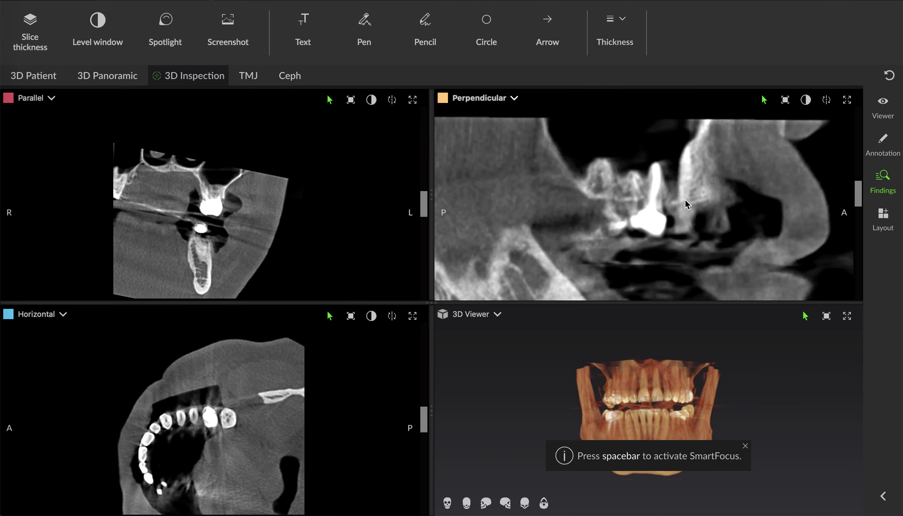
scroll(686, 198, up, 3)
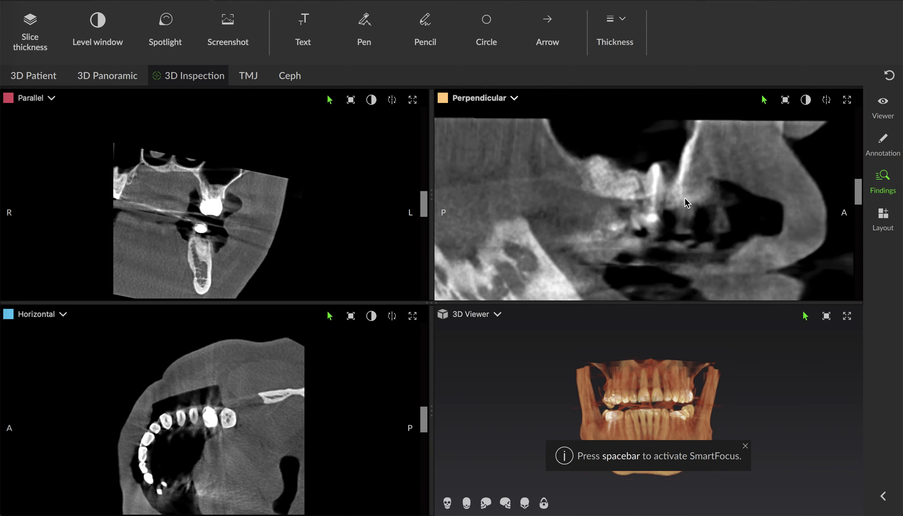
right_drag(681, 214, 681, 209)
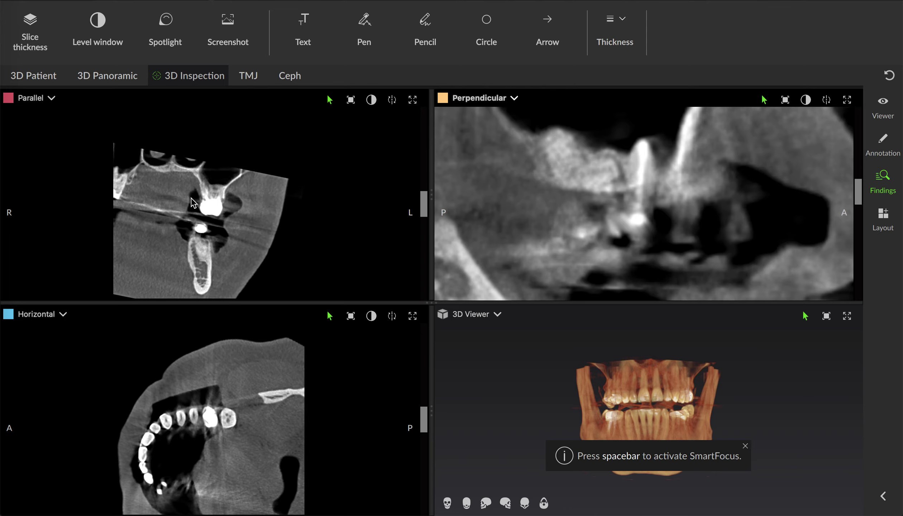
Step: Move the Parallel view to the upper left root-filled molar's buccal root and enlarge the tooth
scroll(215, 191, up, 3)
scroll(216, 192, up, 3)
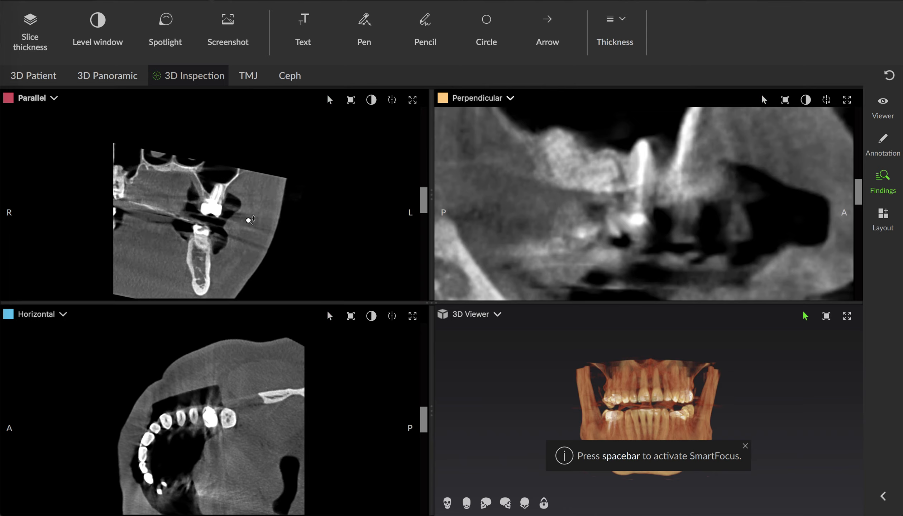
right_drag(248, 219, 278, 272)
Step: Examine the upper left root-filled molar's buccal and palatal roots and the bone between them through the Parallel slices
scroll(213, 194, down, 4)
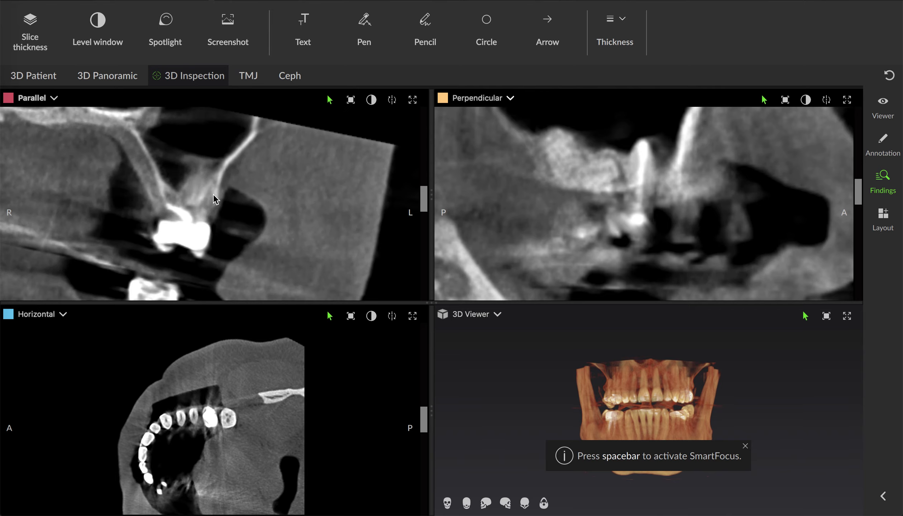
scroll(214, 194, down, 2)
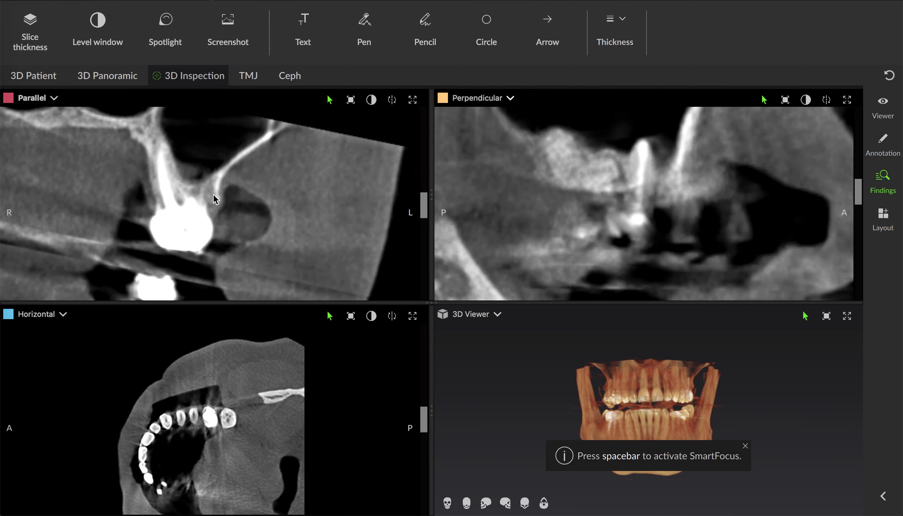
scroll(182, 189, down, 4)
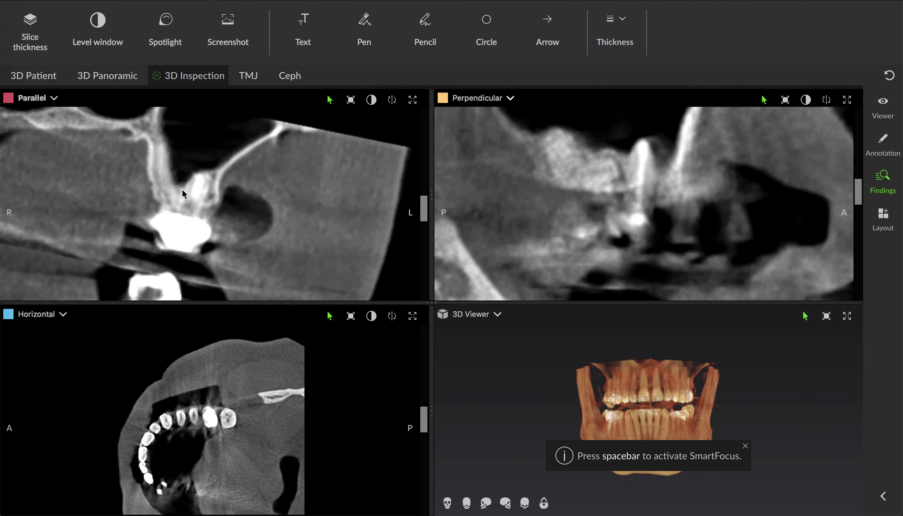
scroll(183, 194, up, 5)
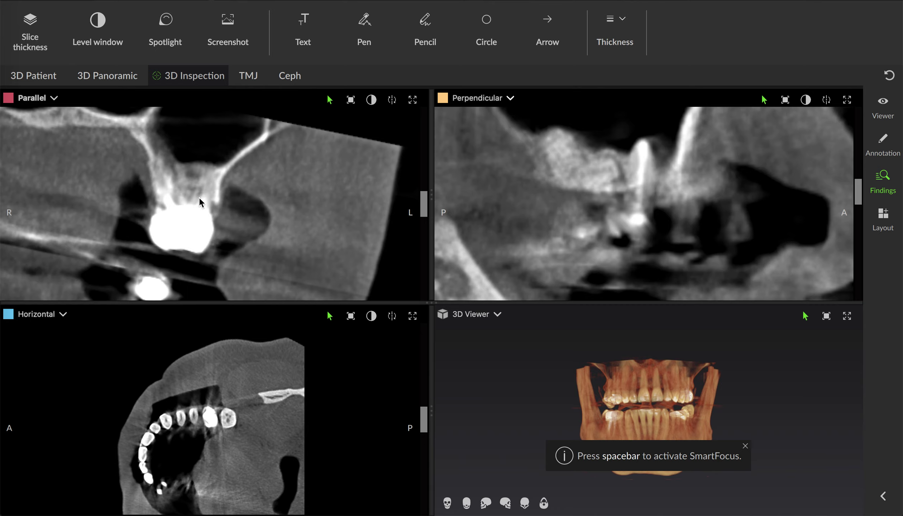
scroll(202, 179, up, 2)
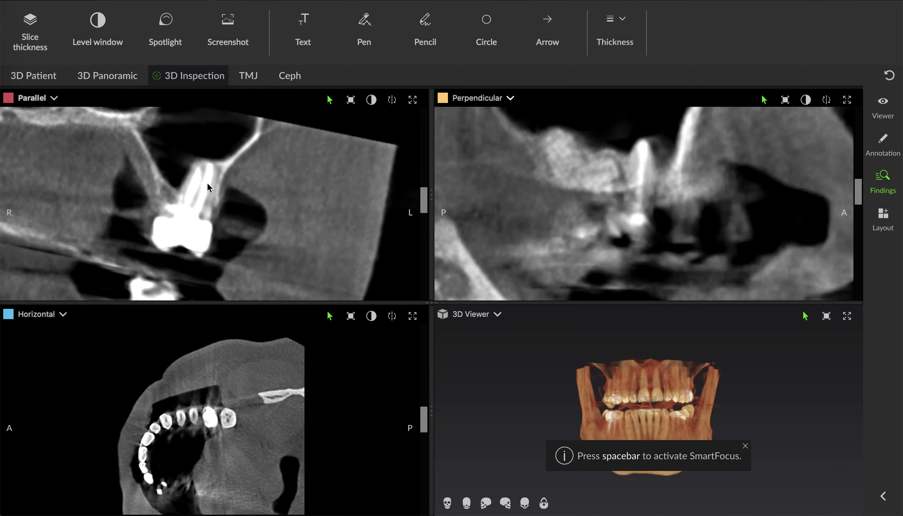
scroll(197, 199, down, 3)
scroll(197, 199, down, 3)
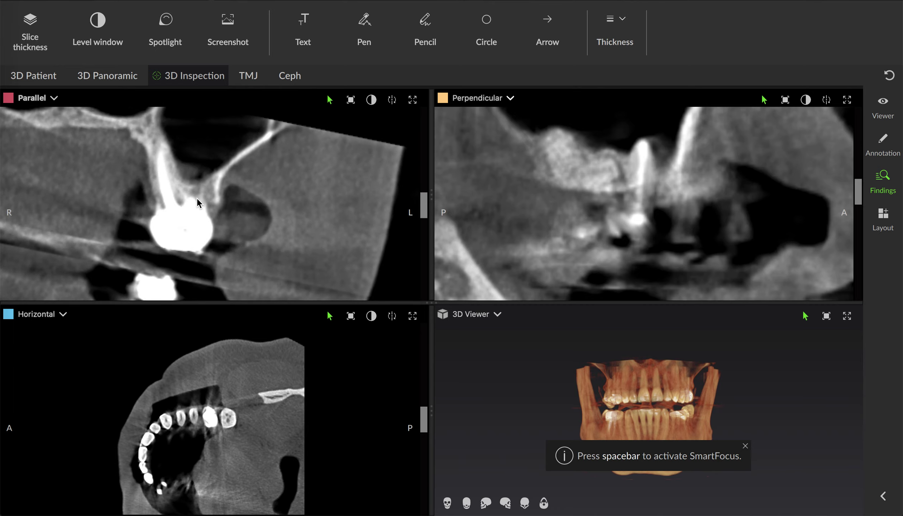
scroll(197, 198, up, 3)
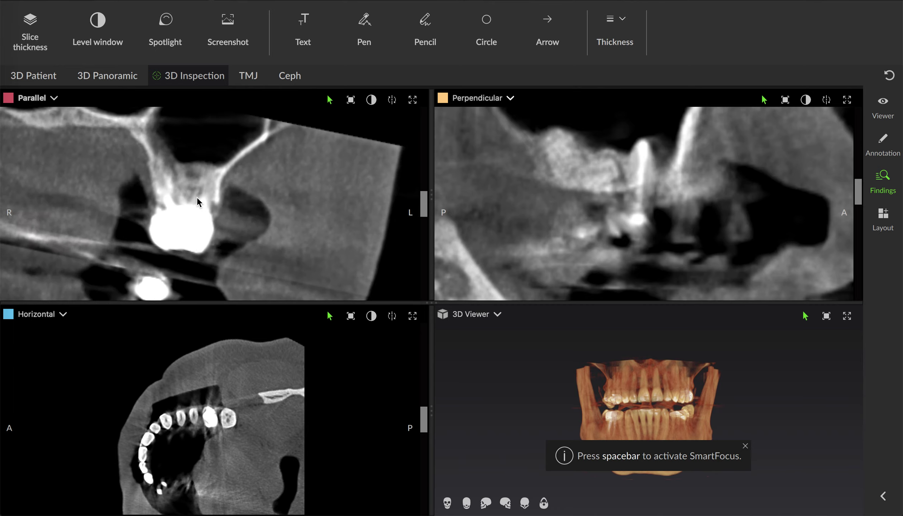
Step: Move the Horizontal view to the root level of the upper left back teeth and enlarge that area
scroll(197, 198, down, 2)
scroll(310, 427, down, 5)
scroll(308, 425, down, 6)
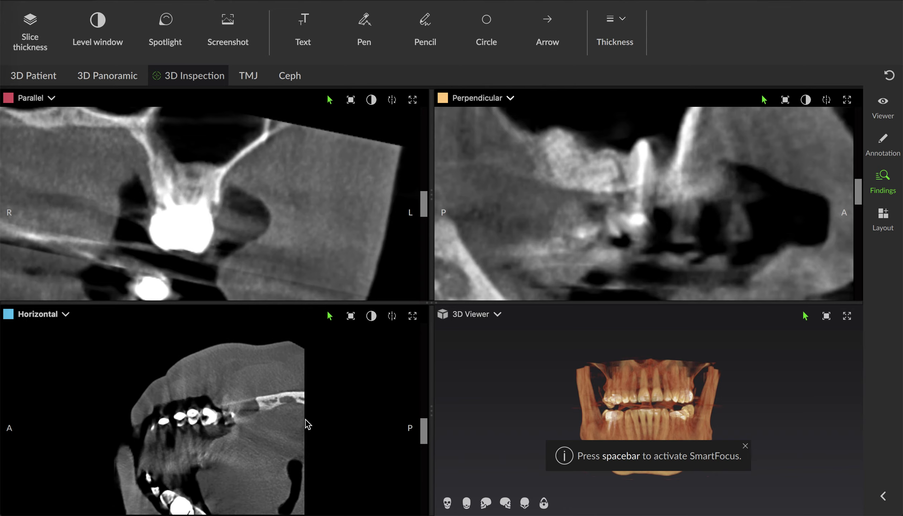
scroll(303, 419, up, 8)
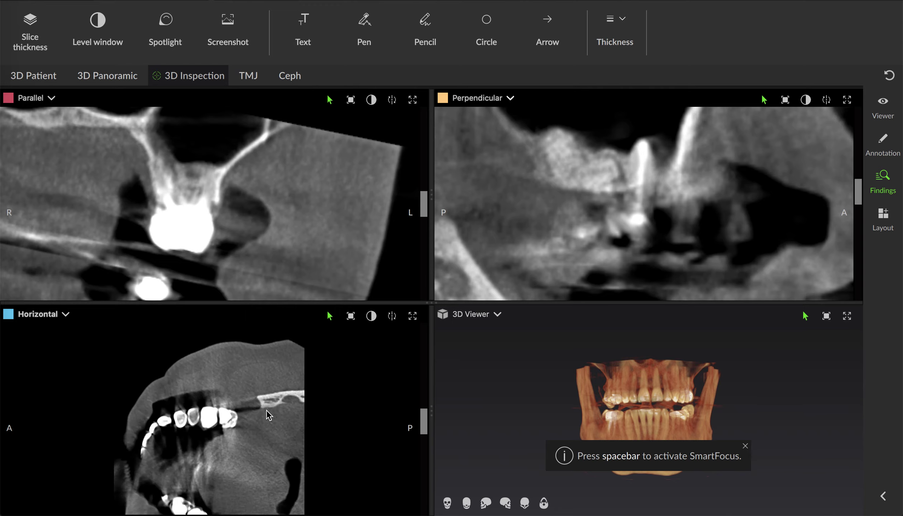
ctrl+scroll(275, 423, up, 2)
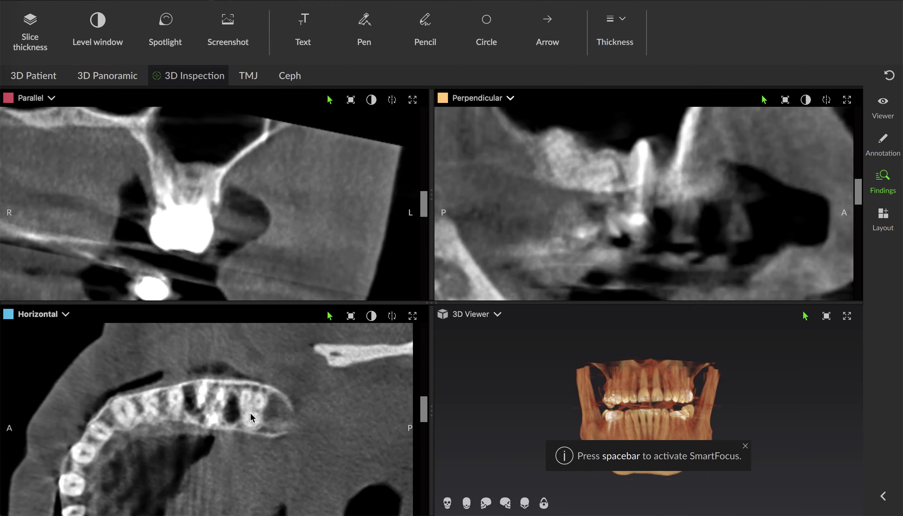
Step: Examine the upper left molars' root cross-sections and the adjacent sinus spaces through the Horizontal slices
scroll(250, 413, up, 6)
scroll(250, 413, down, 3)
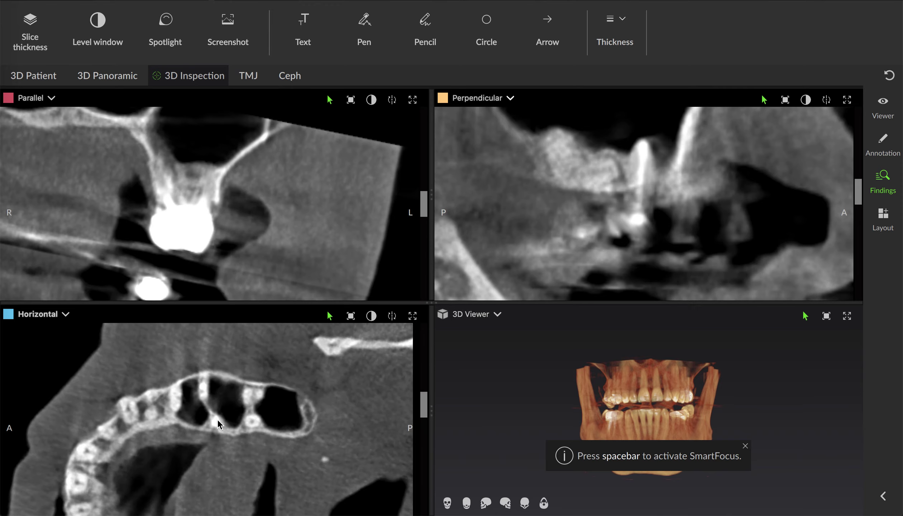
scroll(217, 419, down, 3)
ctrl+scroll(228, 402, up, 5)
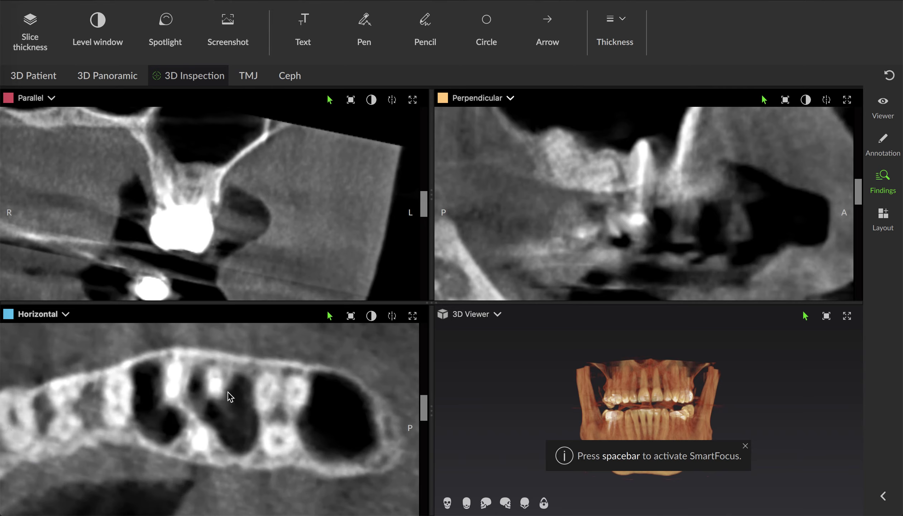
Step: Follow the upper left root-filled molar's roots between root and crown level in the Horizontal slices and compare them with neighbouring Parallel slices
scroll(228, 393, down, 3)
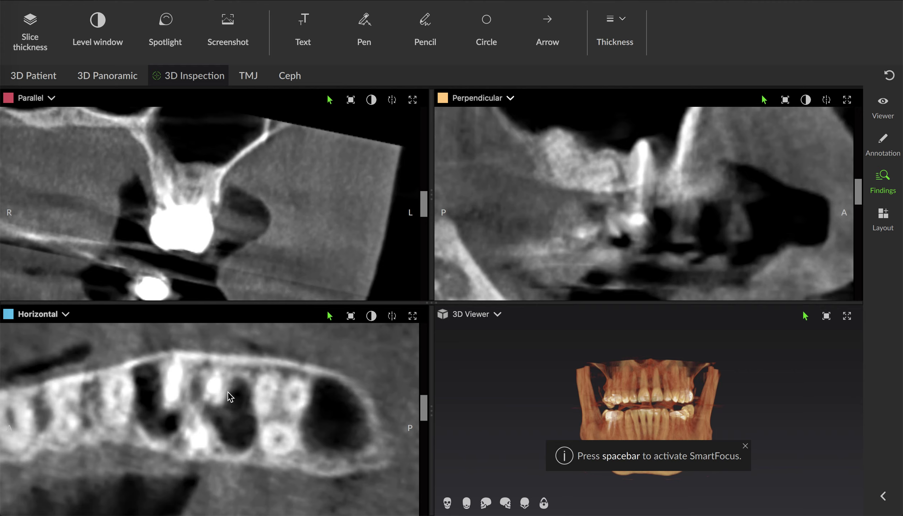
scroll(228, 392, down, 3)
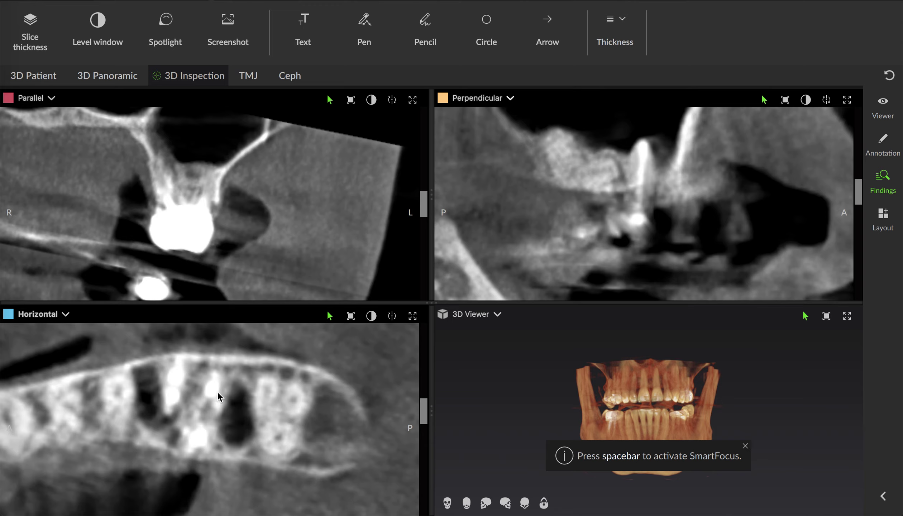
scroll(229, 412, down, 3)
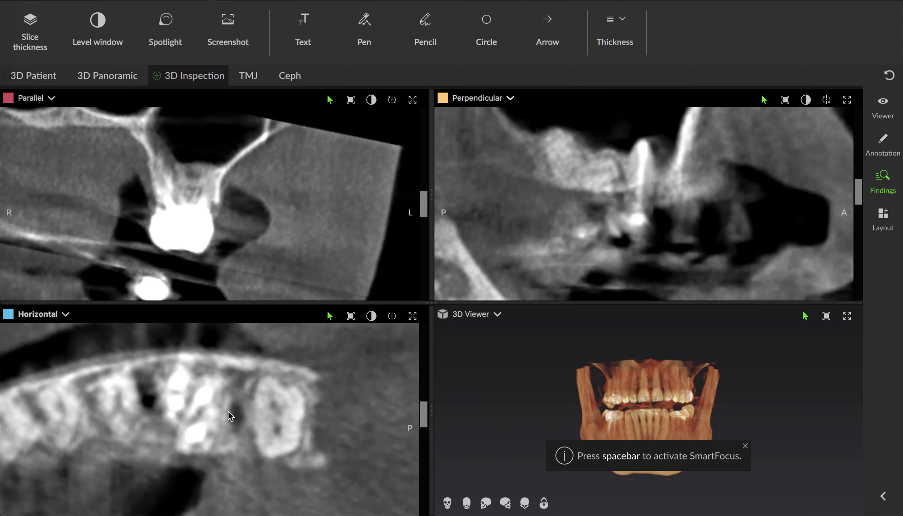
scroll(228, 411, up, 5)
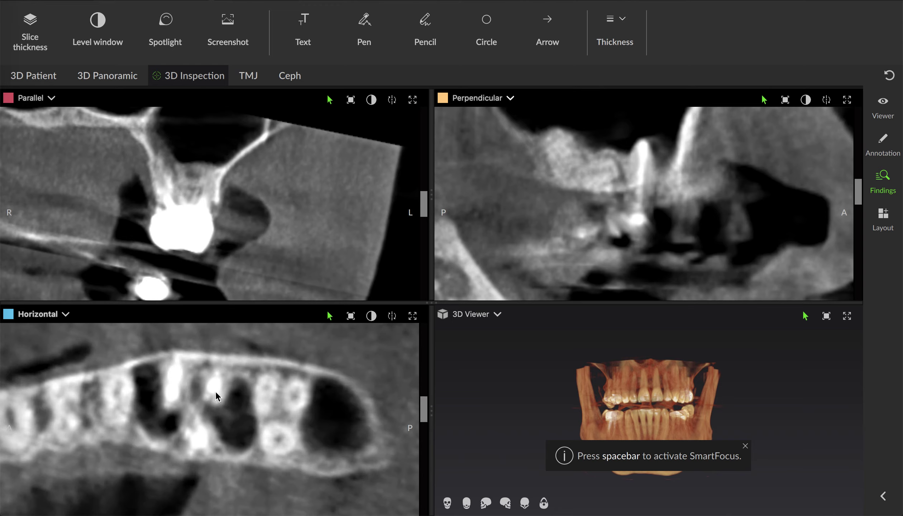
scroll(221, 408, up, 1)
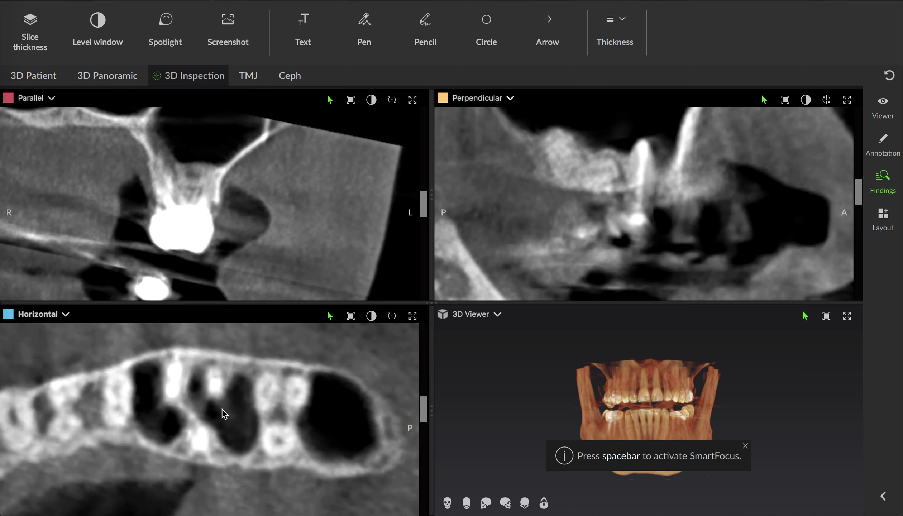
scroll(222, 409, down, 1)
scroll(244, 405, down, 5)
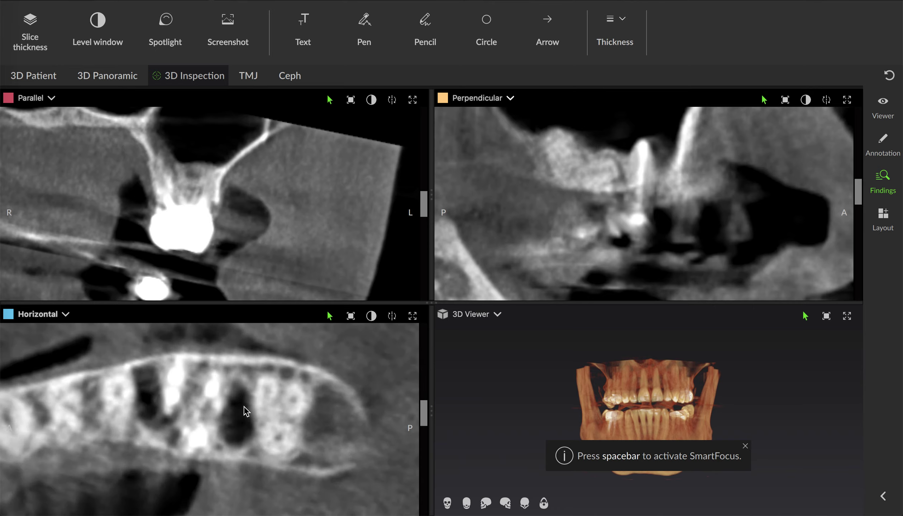
scroll(239, 402, up, 5)
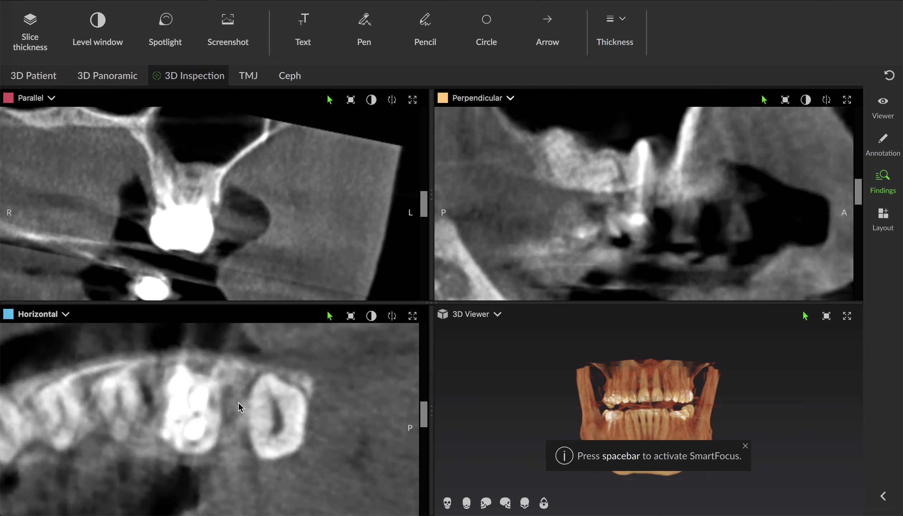
scroll(239, 246, up, 2)
scroll(240, 245, up, 2)
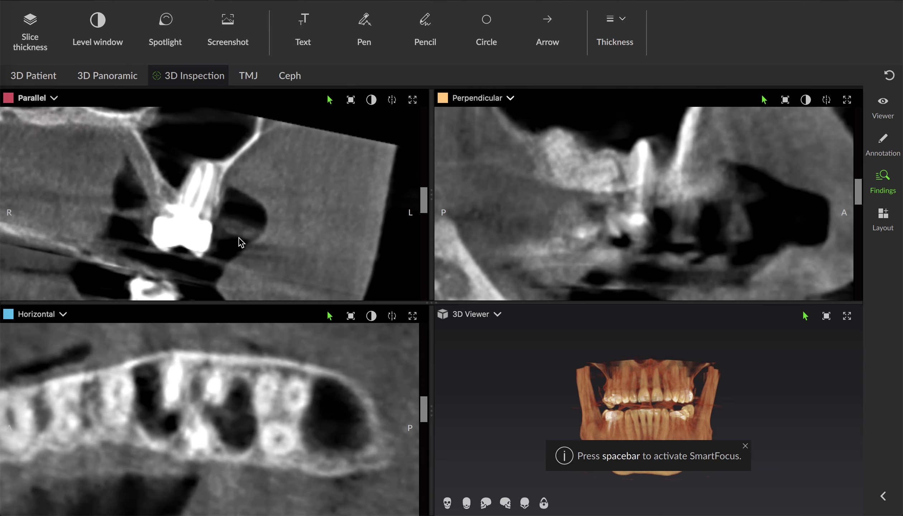
scroll(244, 242, down, 3)
scroll(244, 242, down, 3)
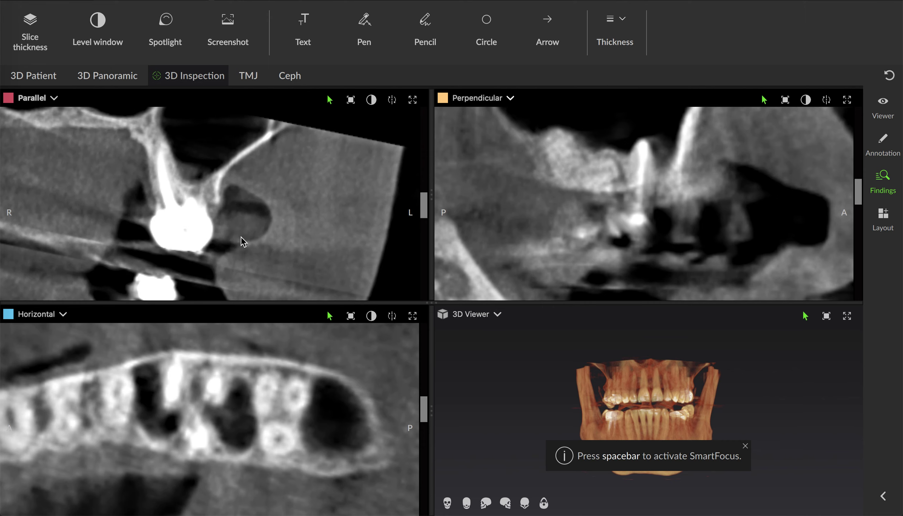
Step: Switch to the 3D Patient workspace, set the Sagittal view to slice 297 and enlarge the upper left molars there
click(47, 79)
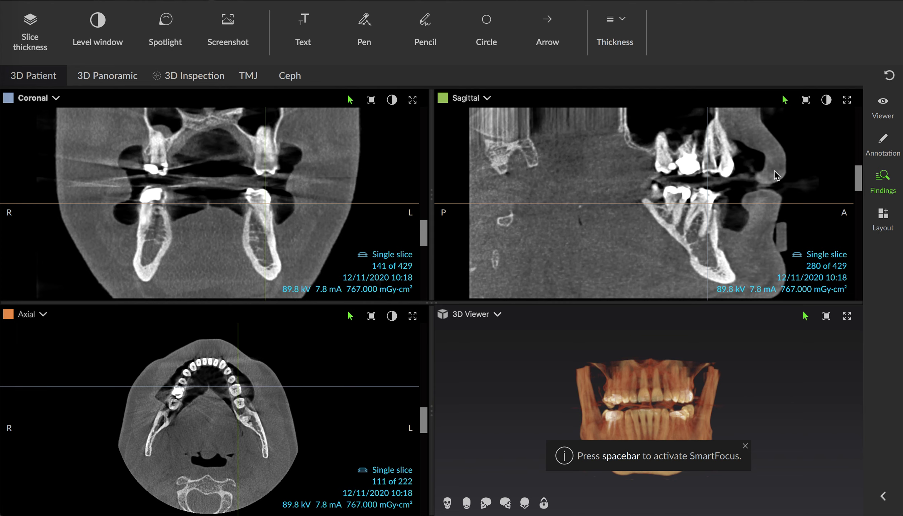
click(862, 178)
drag(860, 173, 862, 169)
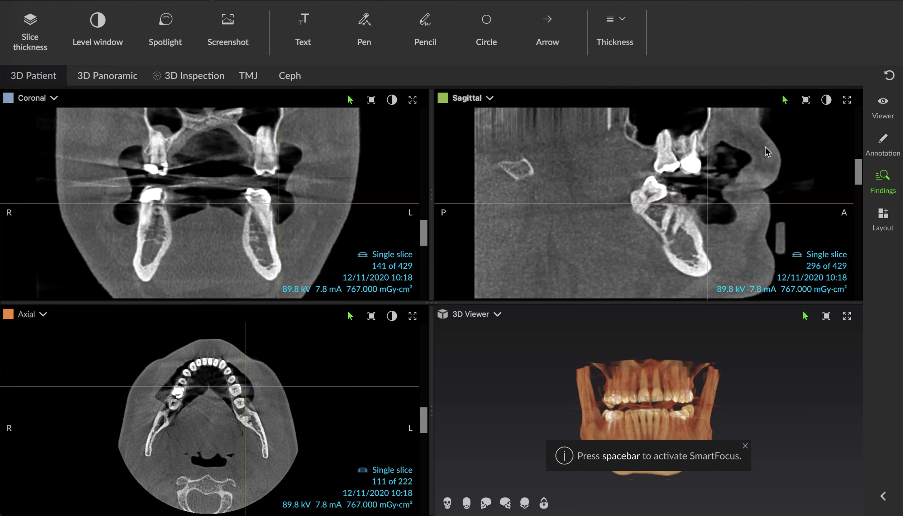
right_drag(735, 176, 742, 252)
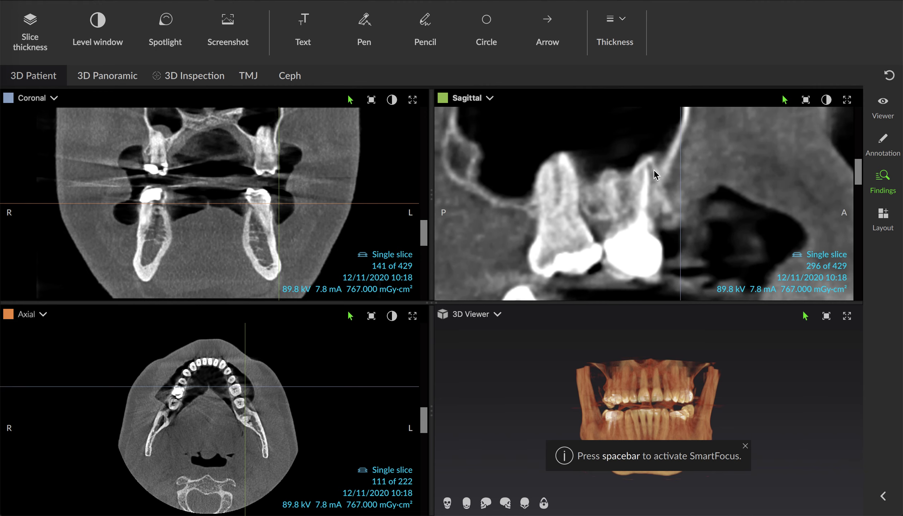
scroll(655, 196, down, 3)
scroll(650, 196, up, 4)
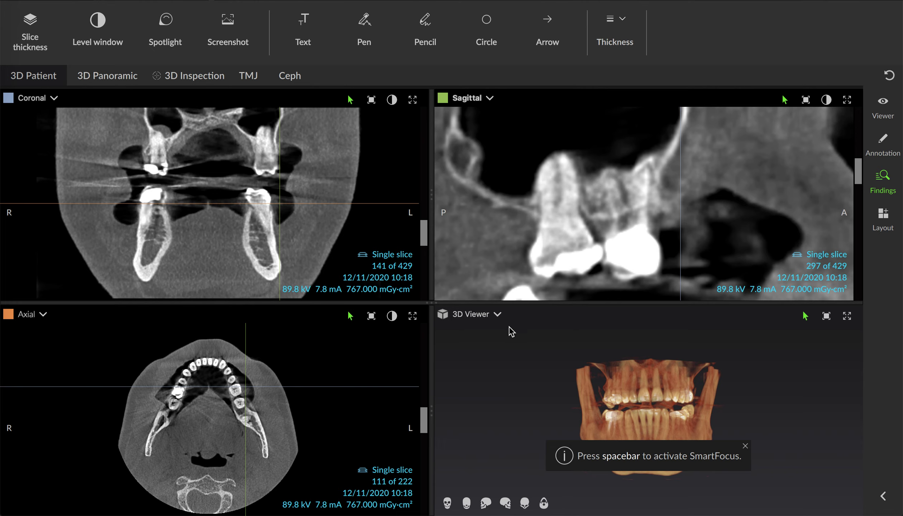
Step: Examine the upper left back teeth at lower magnification through Sagittal slices 297 to 285, and move the Coronal view to slice 173
mouse_move(733, 207)
ctrl+right_down()
mouse_move(748, 183)
mouse_move(746, 208)
ctrl+right_up()
shift+right_drag(639, 221, 633, 200)
middle_drag(633, 199, 624, 285)
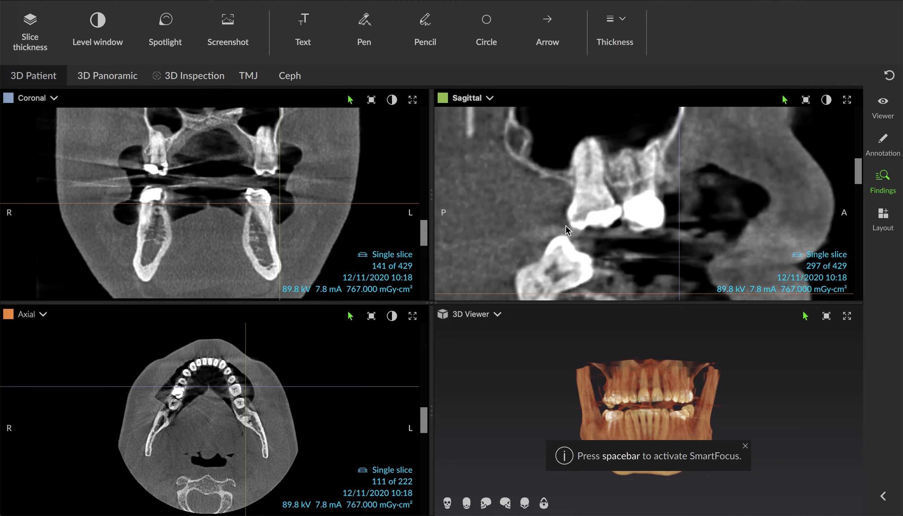
scroll(619, 202, down, 2)
scroll(620, 202, down, 7)
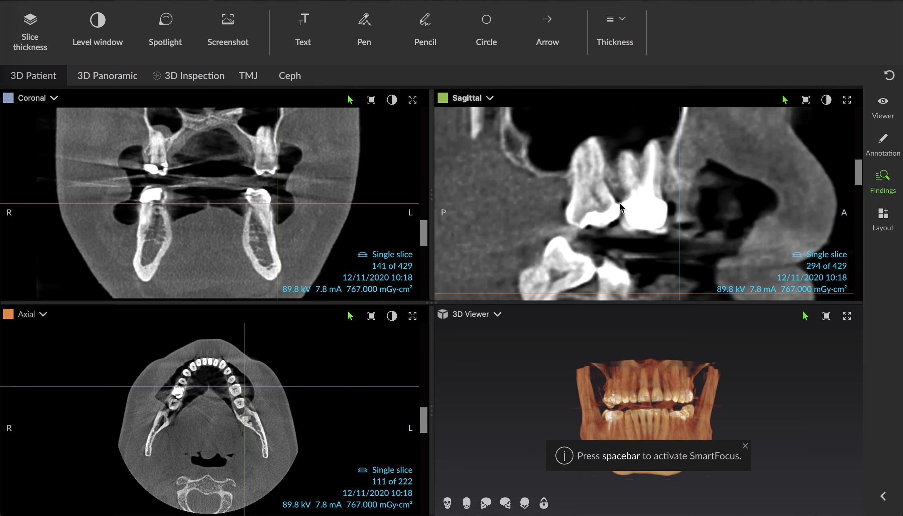
scroll(625, 214, down, 2)
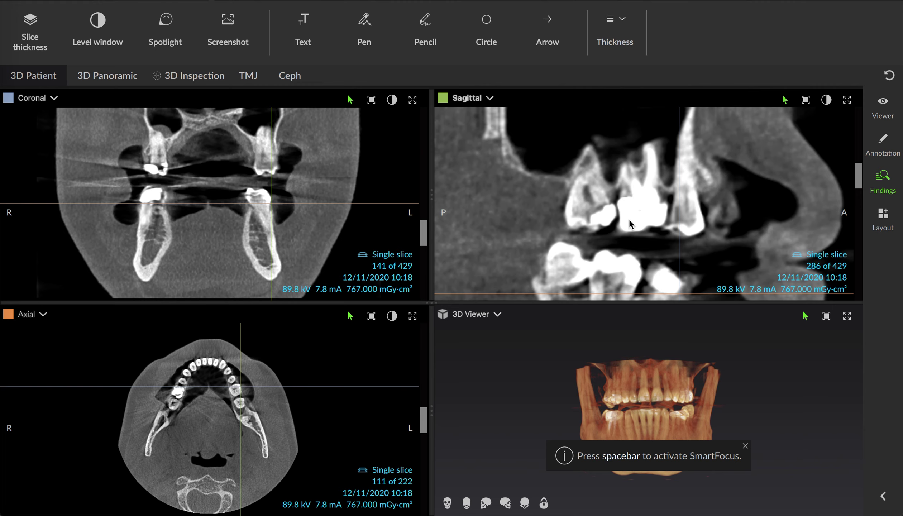
scroll(630, 220, down, 1)
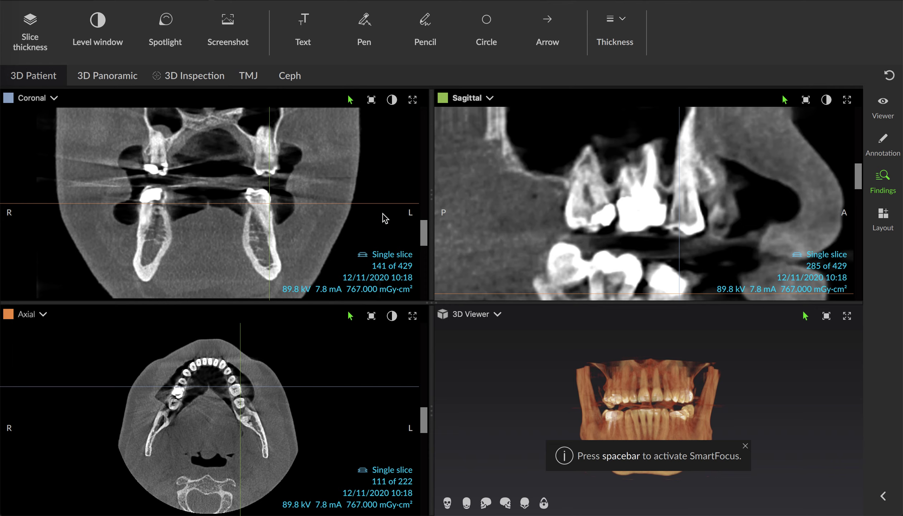
drag(859, 176, 866, 179)
mouse_move(427, 231)
mouse_down()
mouse_move(423, 244)
mouse_move(423, 219)
mouse_up()
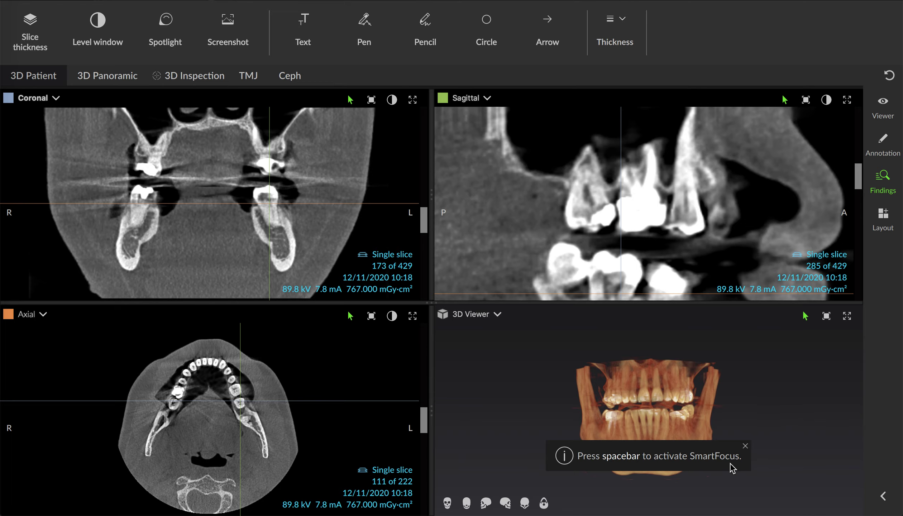
Step: Dismiss the SmartFocus hint, maximize the 3D Viewer and rotate the enlarged model to inspect the jaws' right and left sides
click(745, 447)
double_click(676, 424)
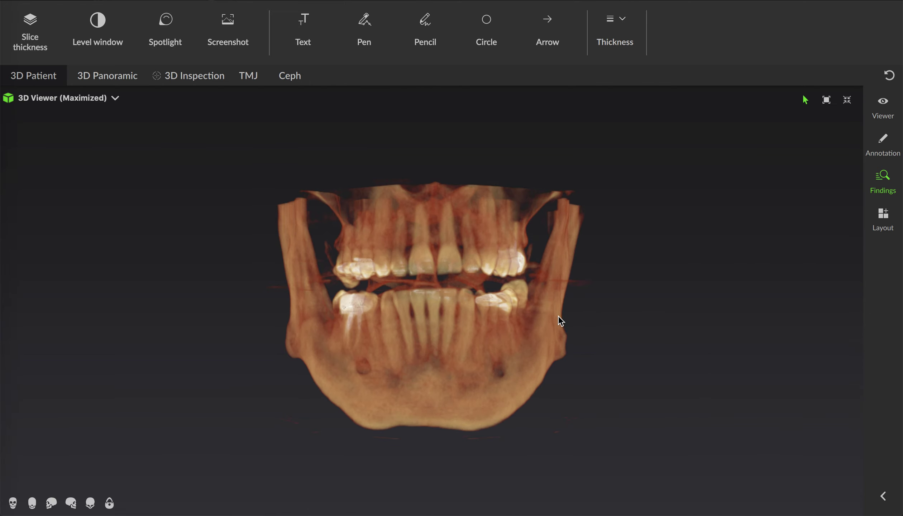
drag(561, 321, 763, 319)
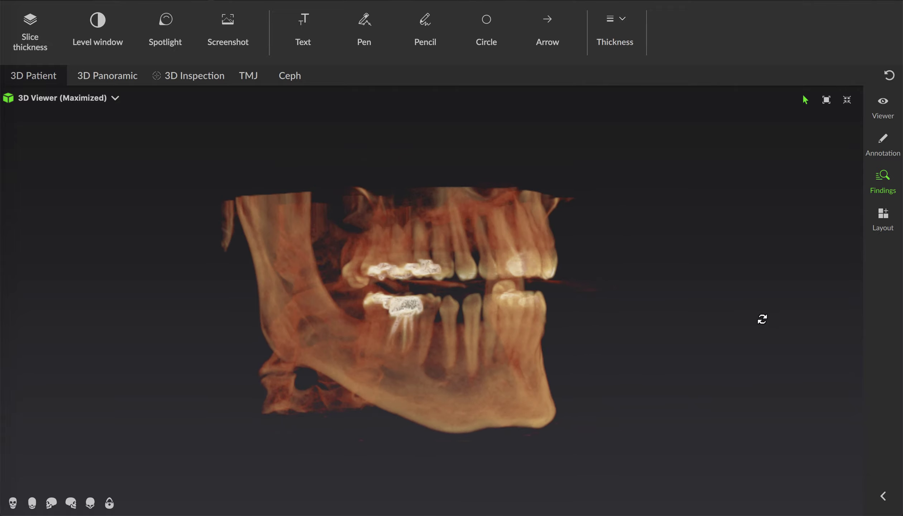
scroll(468, 317, up, 3)
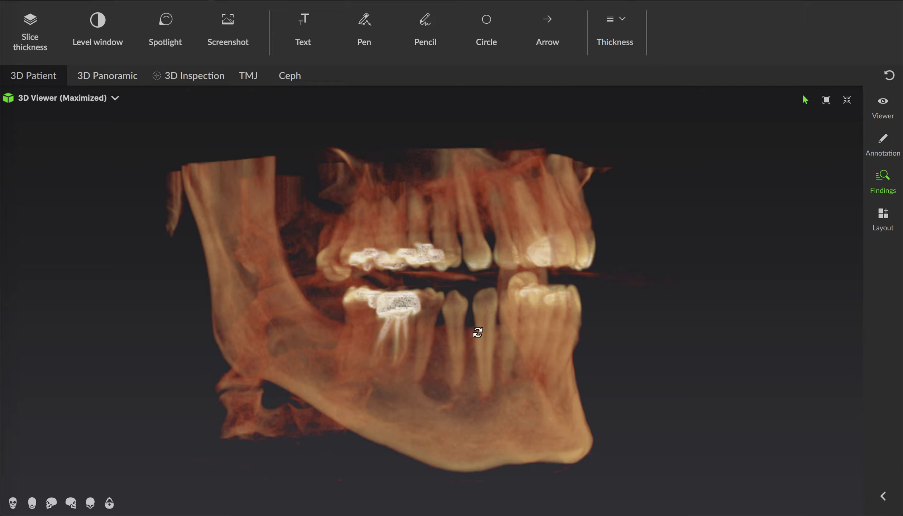
drag(478, 333, 626, 355)
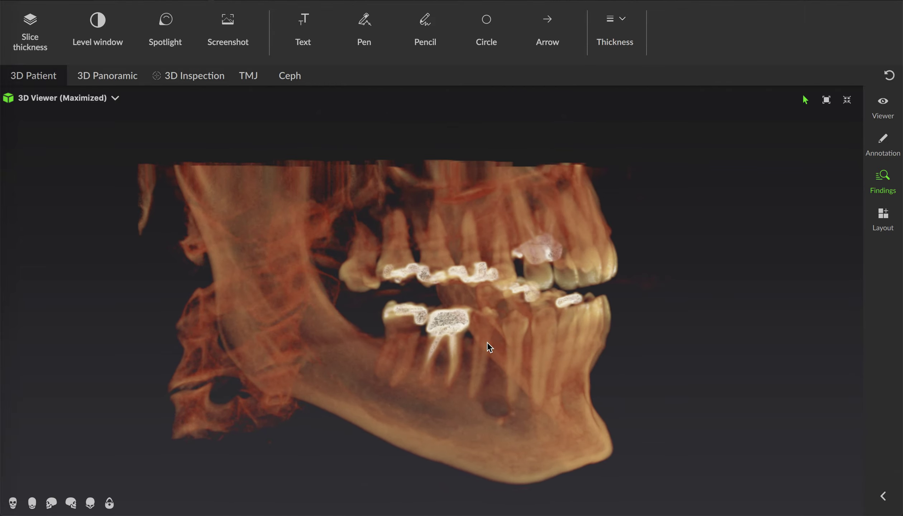
drag(489, 347, 595, 283)
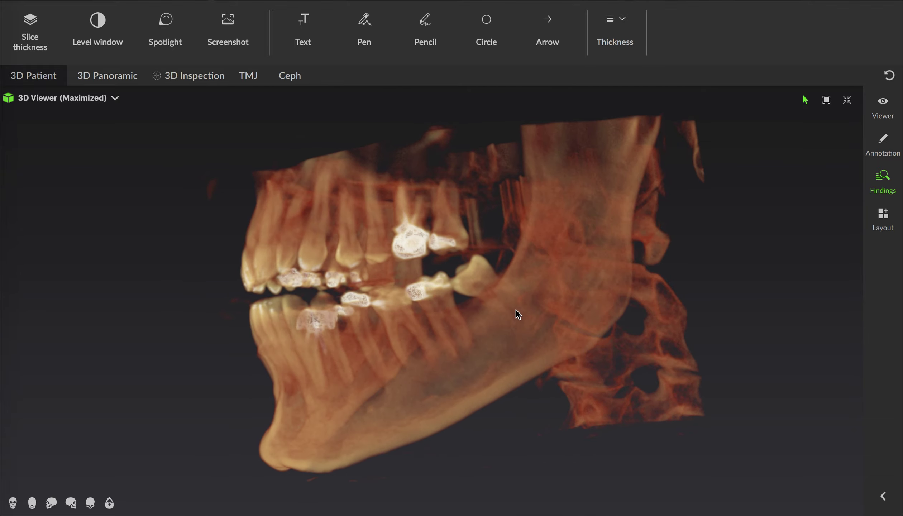
Step: Rotate and enlarge the 3D model to examine the lower right root-filled molar and its neighbouring teeth up close
drag(564, 335, 490, 342)
scroll(490, 342, up, 10)
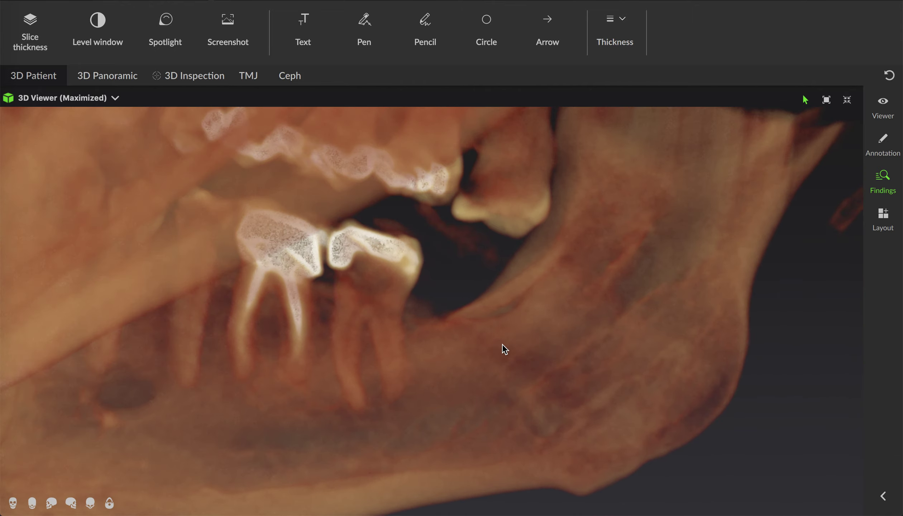
drag(504, 350, 381, 316)
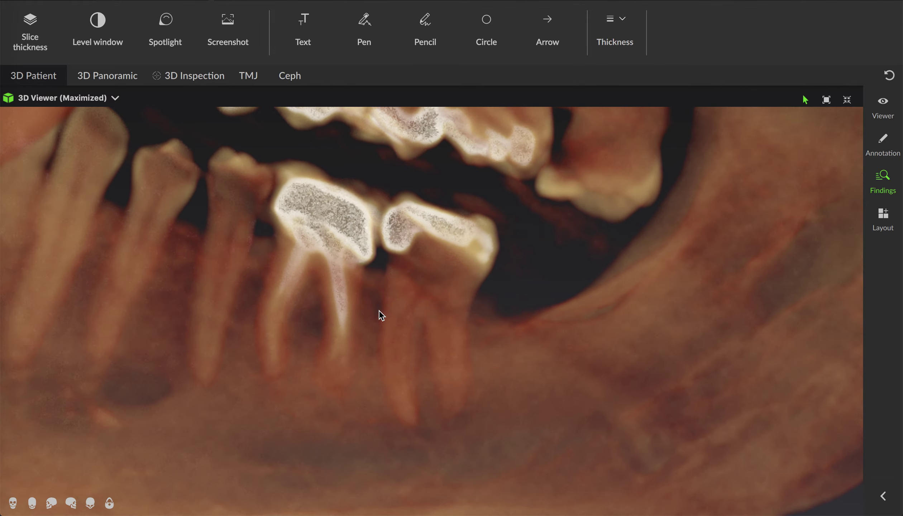
drag(429, 345, 411, 238)
Step: Zoom back out to the whole 3D model and rotate it to examine the jaws from the front and front-left
scroll(410, 237, down, 10)
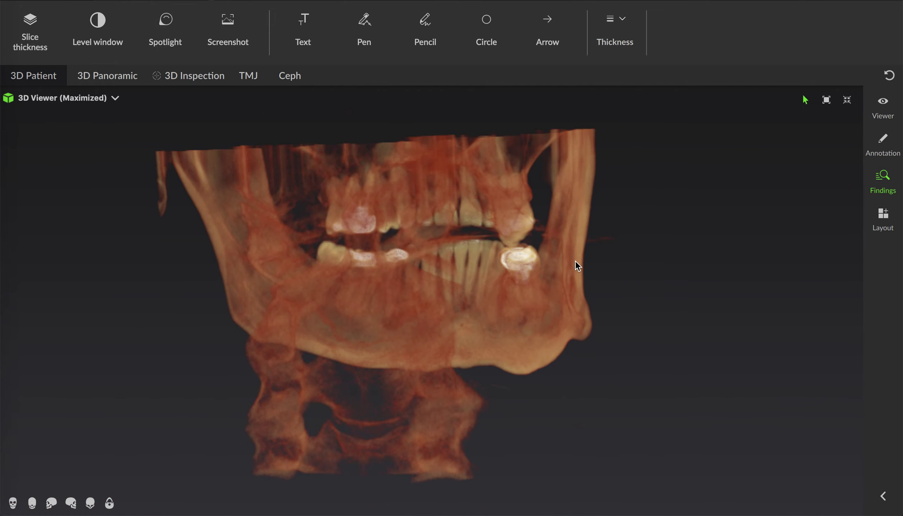
drag(578, 266, 575, 399)
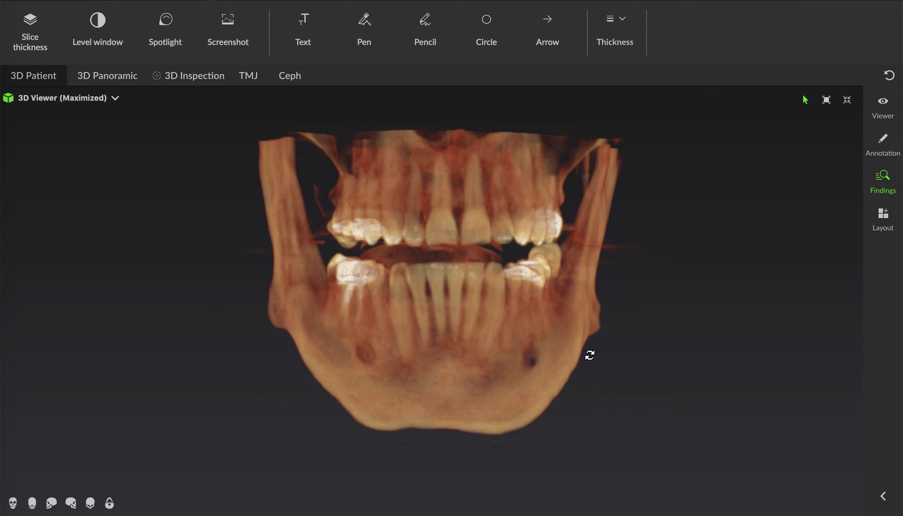
drag(590, 355, 506, 331)
drag(563, 273, 642, 286)
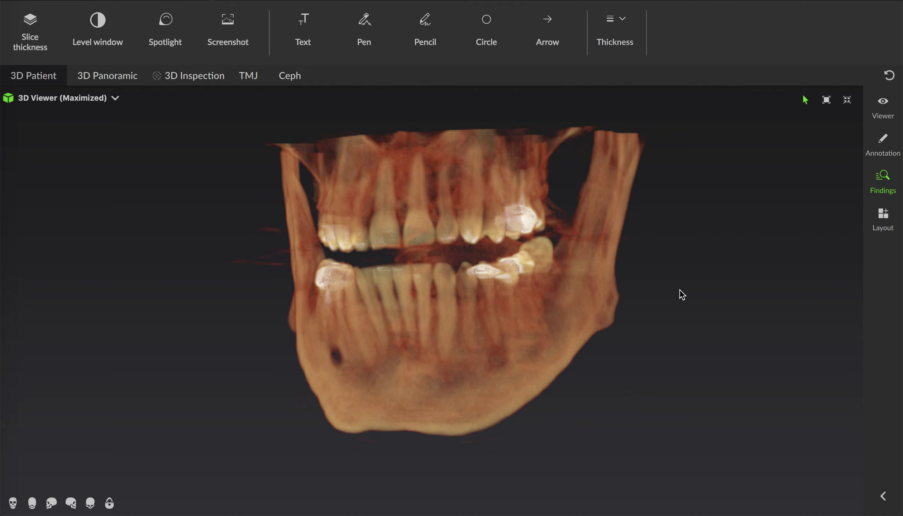